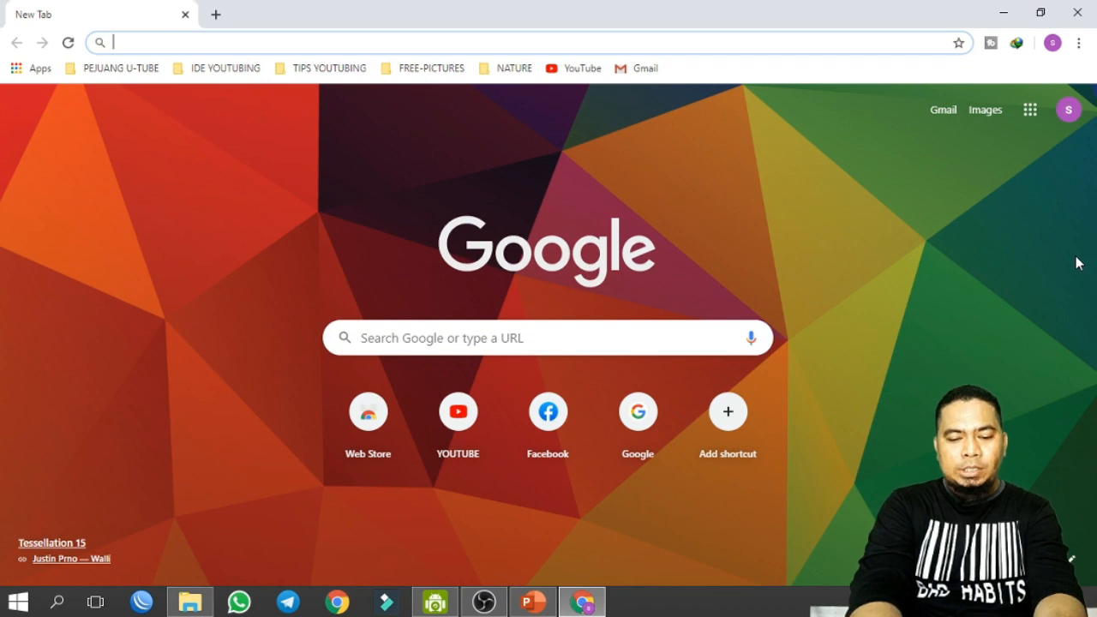
- Open the pixabay.com website
{"action": "type", "text": "pixa"}
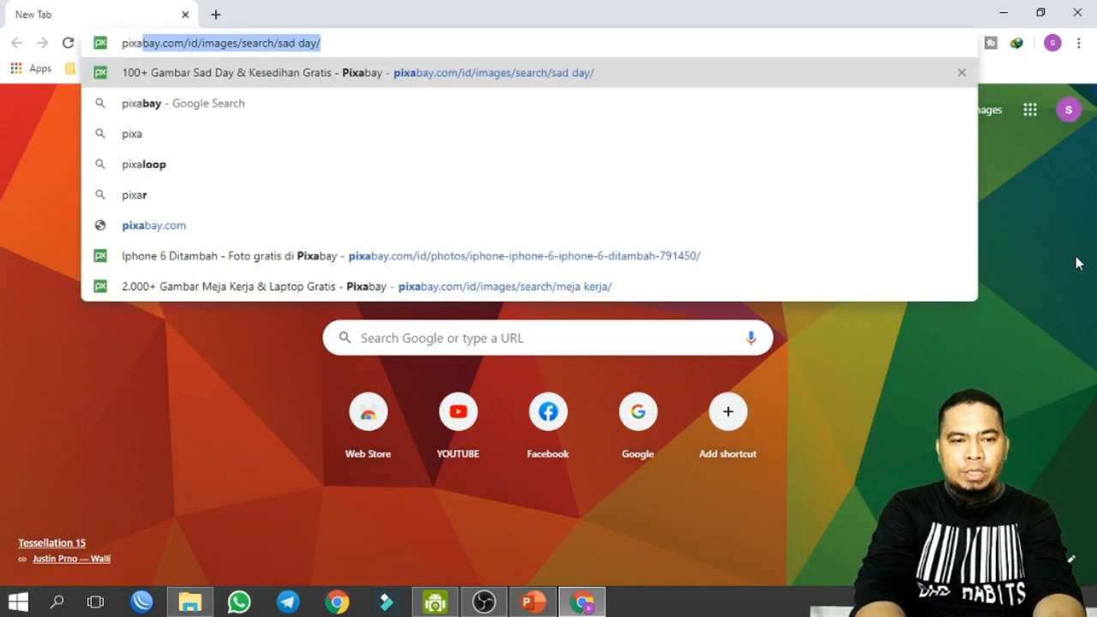
{"action": "type", "text": "bay.com"}
{"action": "key", "text": "Return"}
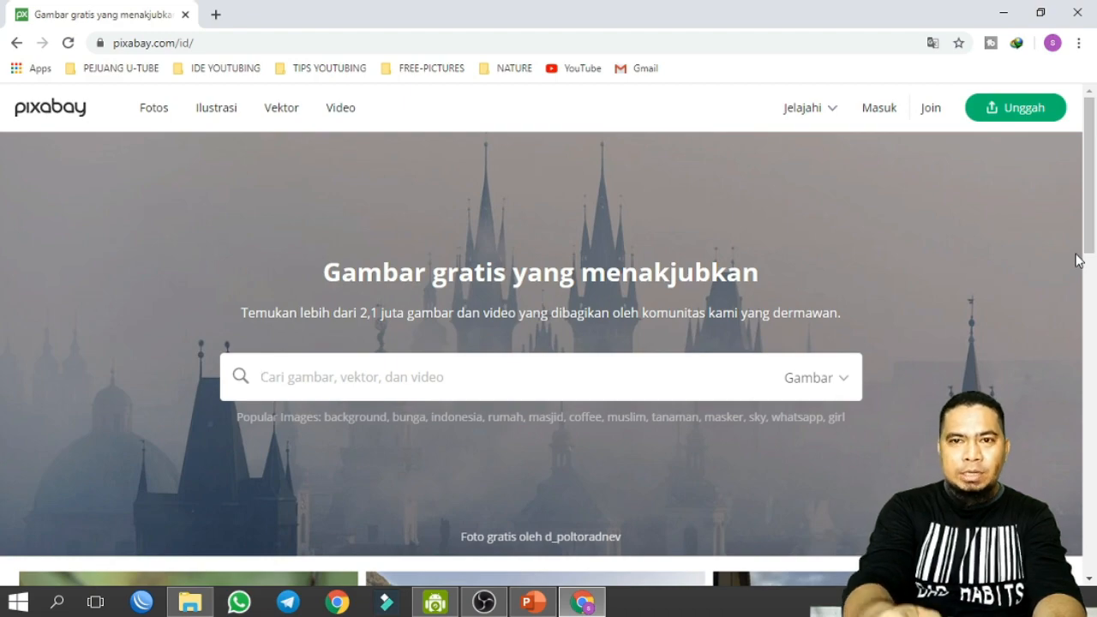
- Search Pixabay for "classroom" images and browse the results for a suitable background
{"action": "type", "text": "ba"}
{"action": "key", "text": "BackSpace"}
{"action": "key", "text": "BackSpace"}
{"action": "type", "text": "classroom"}
{"action": "key", "text": "Return"}
{"action": "scroll", "coordinate": [943, 303], "scroll_direction": "down", "scroll_amount": 5}
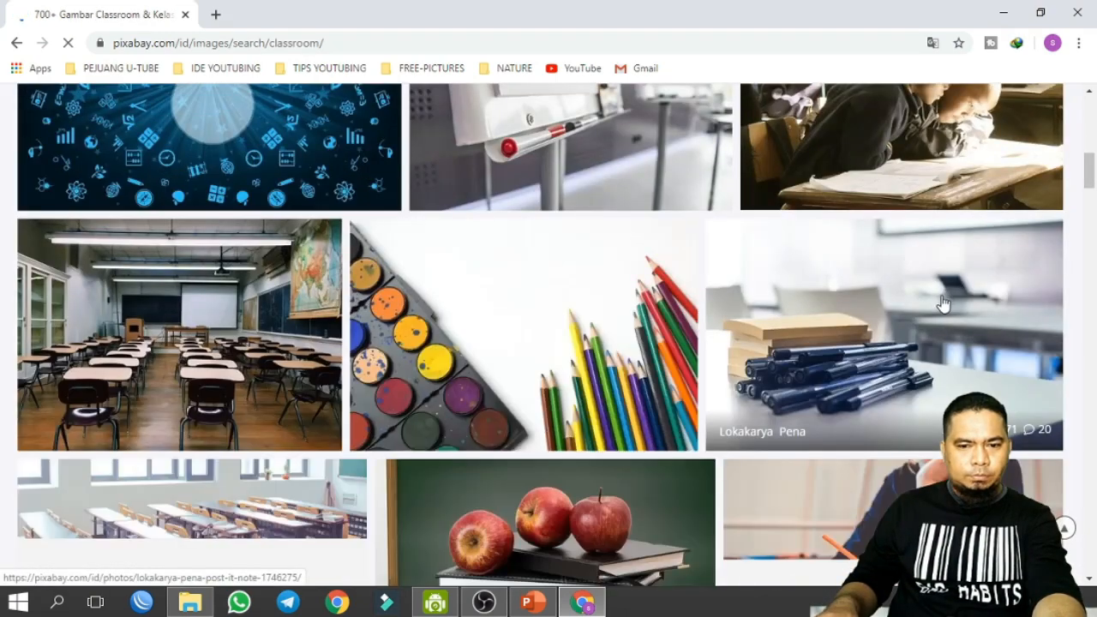
{"action": "scroll", "coordinate": [946, 300], "scroll_direction": "down", "scroll_amount": 7}
{"action": "scroll", "coordinate": [949, 299], "scroll_direction": "up", "scroll_amount": 17}
- Search Pixabay for "whiteboard" images instead
{"action": "double_click", "coordinate": [187, 107]}
{"action": "type", "text": "whiteboard"}
{"action": "key", "text": "Return"}
{"action": "scroll", "coordinate": [1094, 391], "scroll_direction": "down", "scroll_amount": 3}
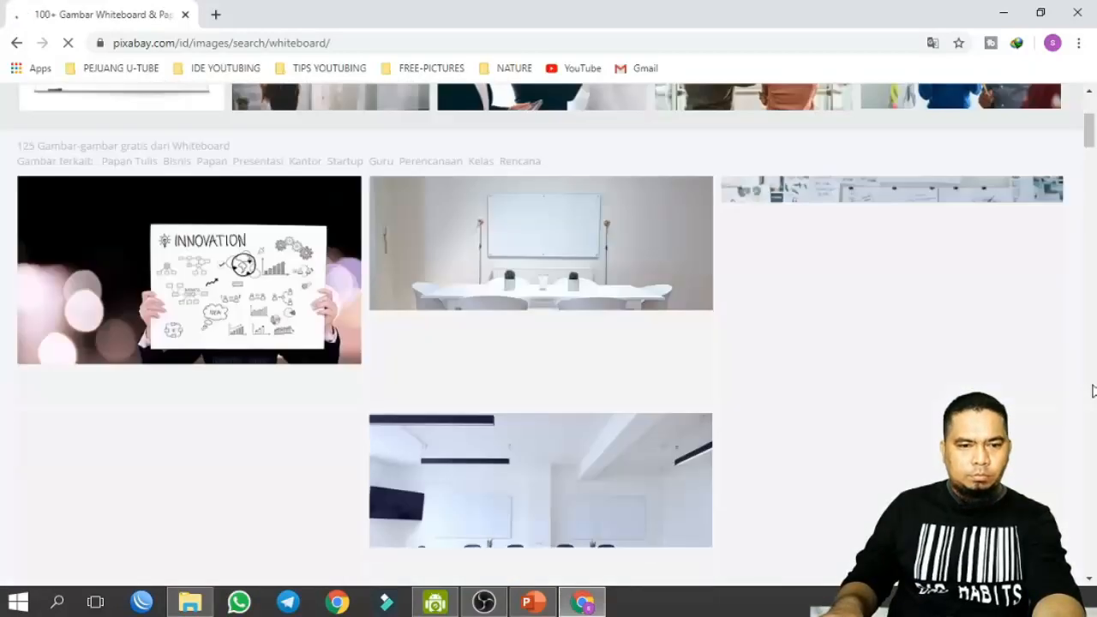
- Look through the whiteboard image results for a picture suited to a thumbnail background
{"action": "scroll", "coordinate": [1088, 368], "scroll_direction": "down", "scroll_amount": 3}
{"action": "scroll", "coordinate": [1074, 316], "scroll_direction": "up", "scroll_amount": 2}
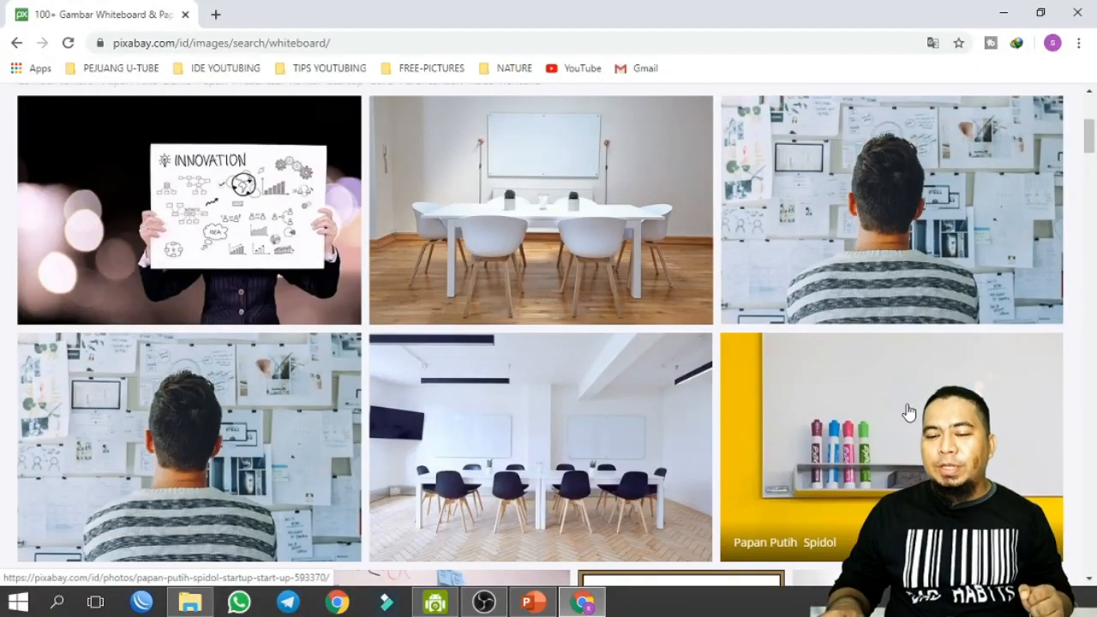
{"action": "scroll", "coordinate": [903, 395], "scroll_direction": "down", "scroll_amount": 3}
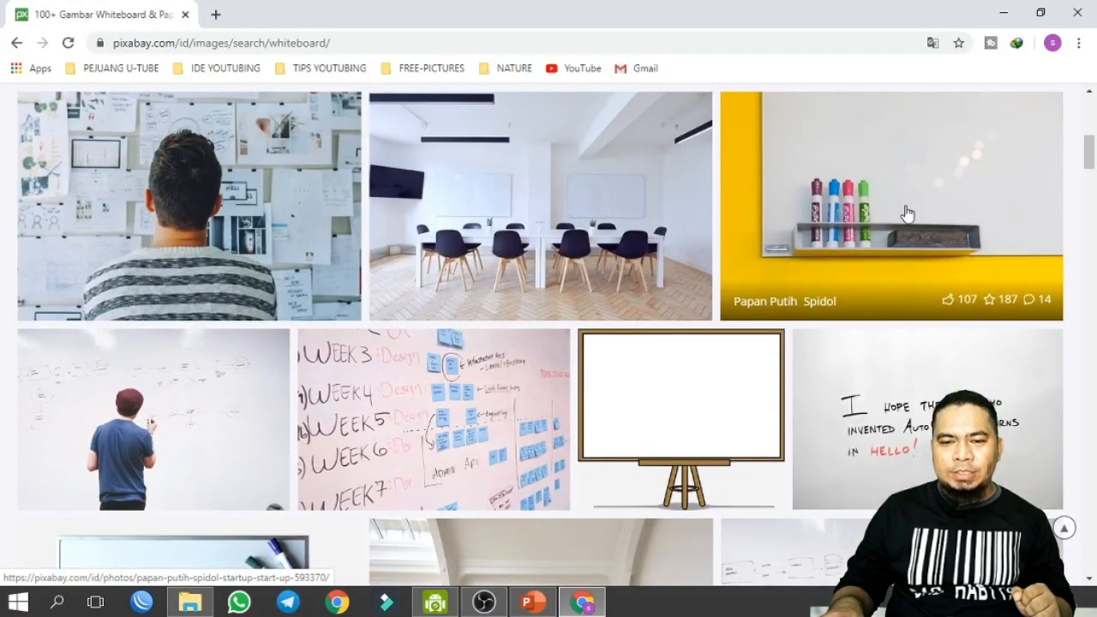
{"action": "scroll", "coordinate": [908, 227], "scroll_direction": "up", "scroll_amount": 1}
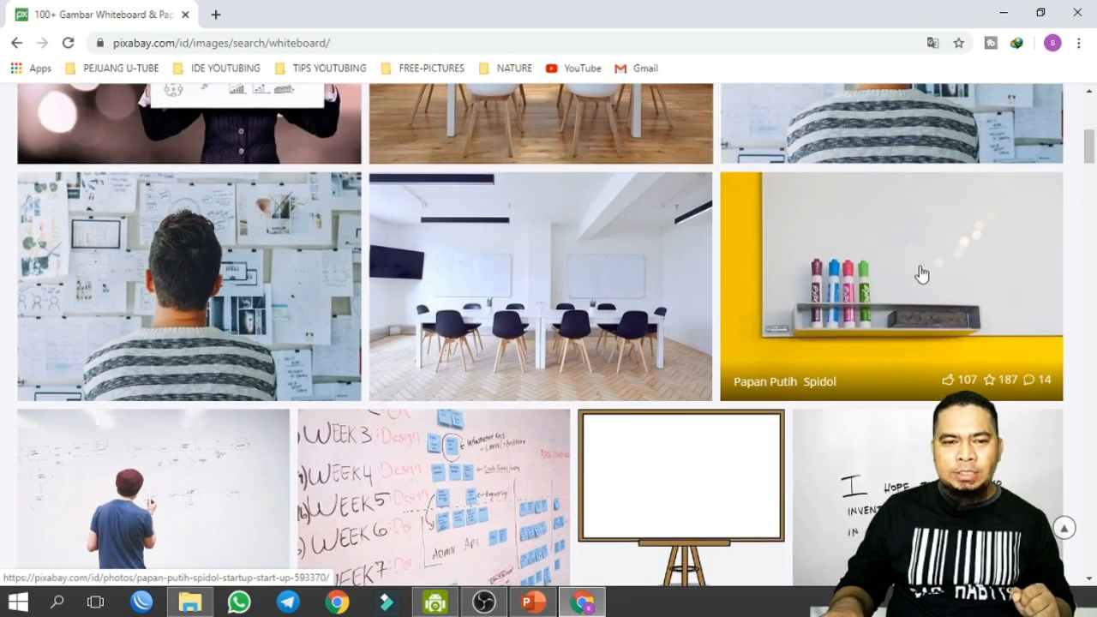
{"action": "scroll", "coordinate": [921, 274], "scroll_direction": "up", "scroll_amount": 6}
{"action": "scroll", "coordinate": [940, 381], "scroll_direction": "down", "scroll_amount": 3}
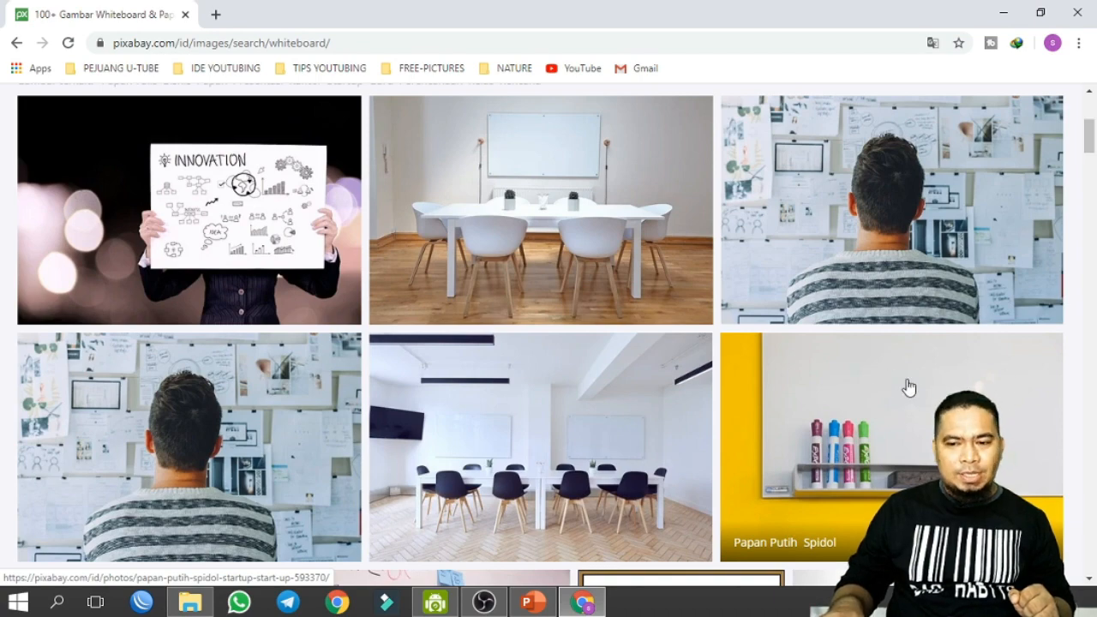
{"action": "scroll", "coordinate": [900, 398], "scroll_direction": "down", "scroll_amount": 5}
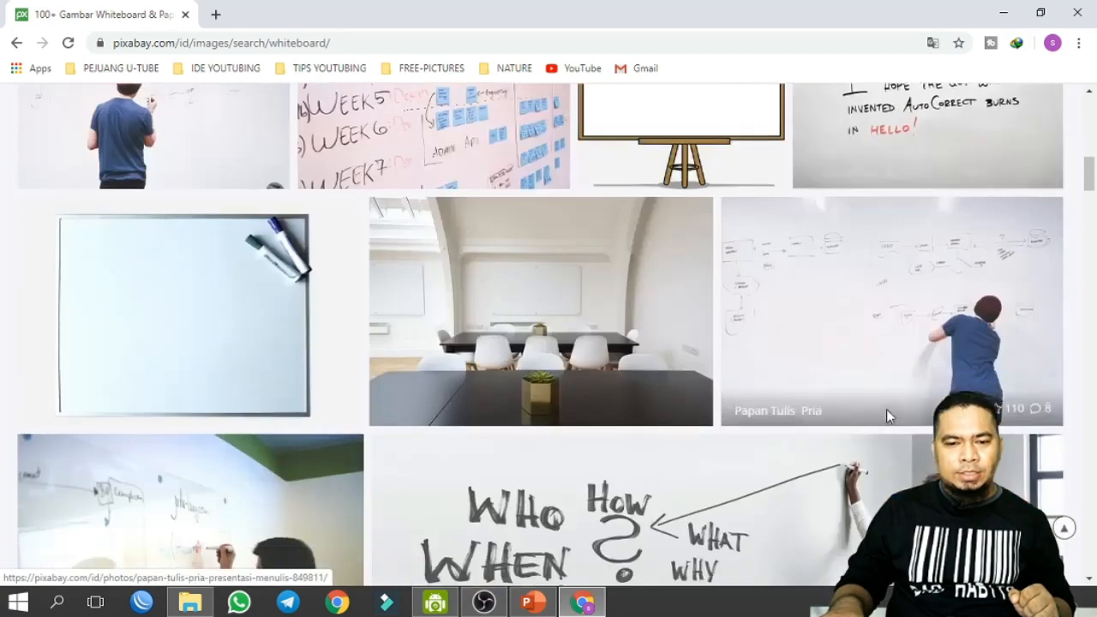
{"action": "scroll", "coordinate": [889, 404], "scroll_direction": "down", "scroll_amount": 3}
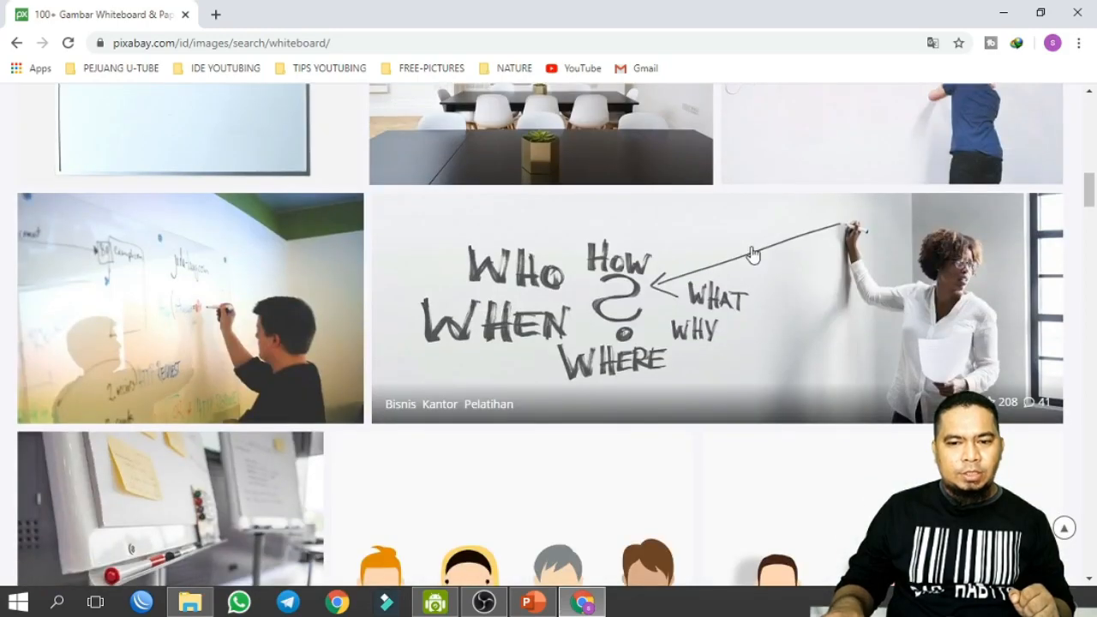
{"action": "scroll", "coordinate": [328, 365], "scroll_direction": "down", "scroll_amount": 5}
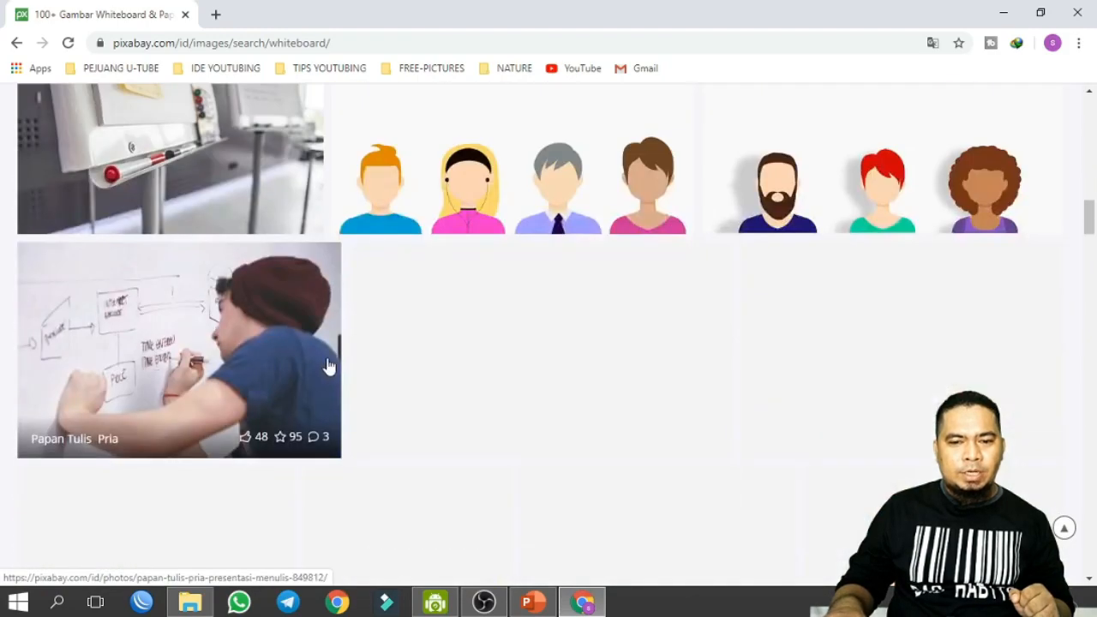
{"action": "scroll", "coordinate": [671, 285], "scroll_direction": "up", "scroll_amount": 5}
{"action": "scroll", "coordinate": [686, 284], "scroll_direction": "down", "scroll_amount": 5}
{"action": "scroll", "coordinate": [688, 281], "scroll_direction": "up", "scroll_amount": 16}
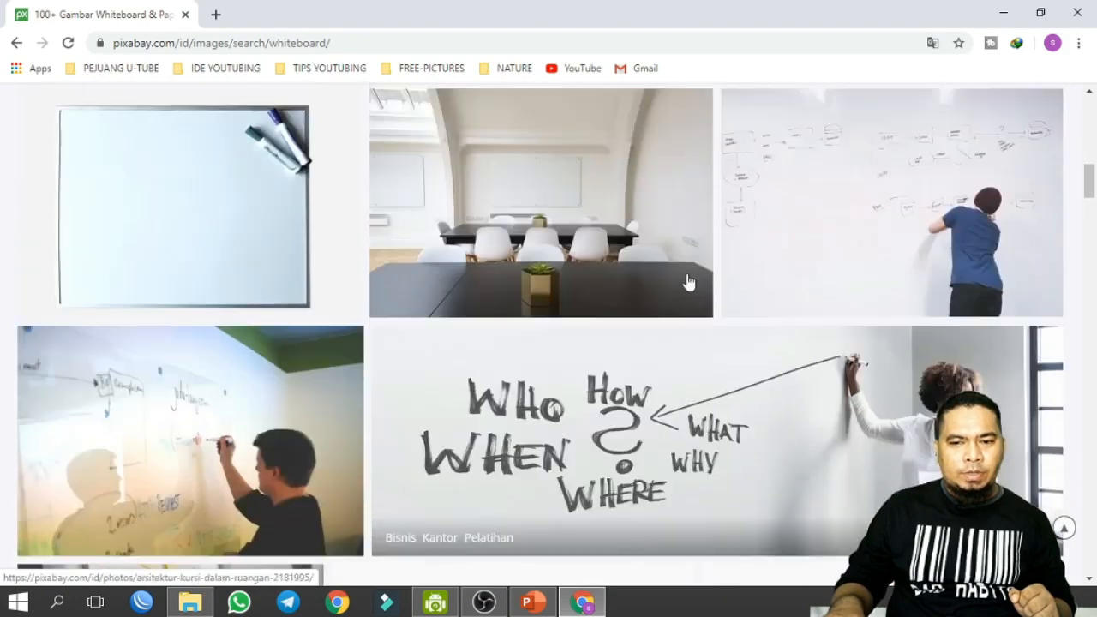
{"action": "scroll", "coordinate": [693, 280], "scroll_direction": "down", "scroll_amount": 4}
- Download the photo of the whiteboard with four markers on a yellow wall as a 1920×1279 JPG
{"action": "left_click", "coordinate": [906, 289]}
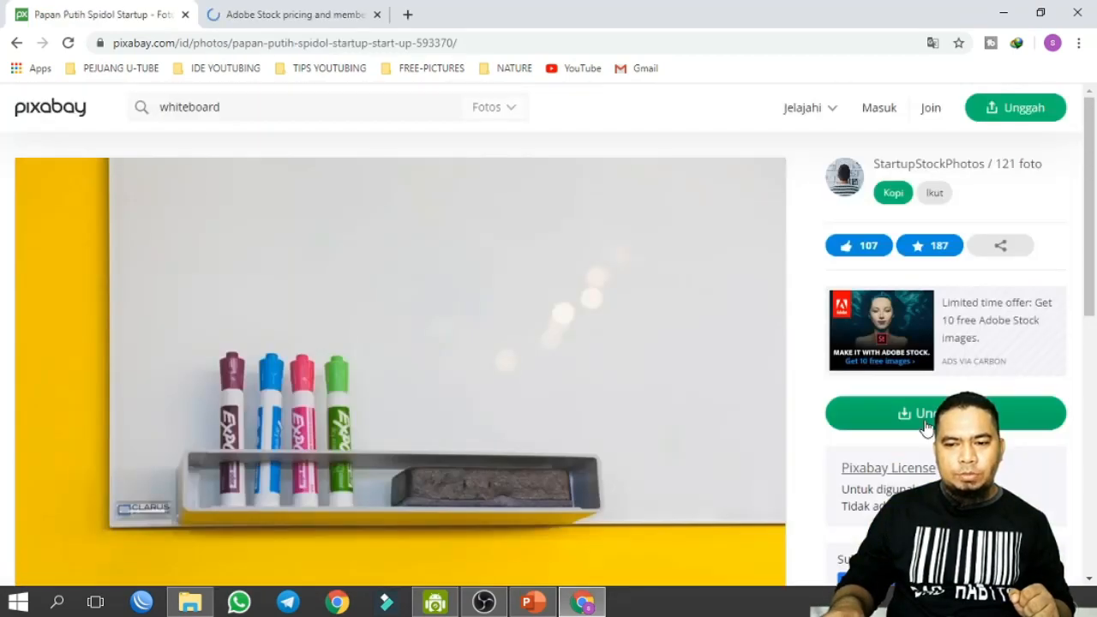
{"action": "left_click", "coordinate": [943, 413]}
{"action": "left_click", "coordinate": [376, 15]}
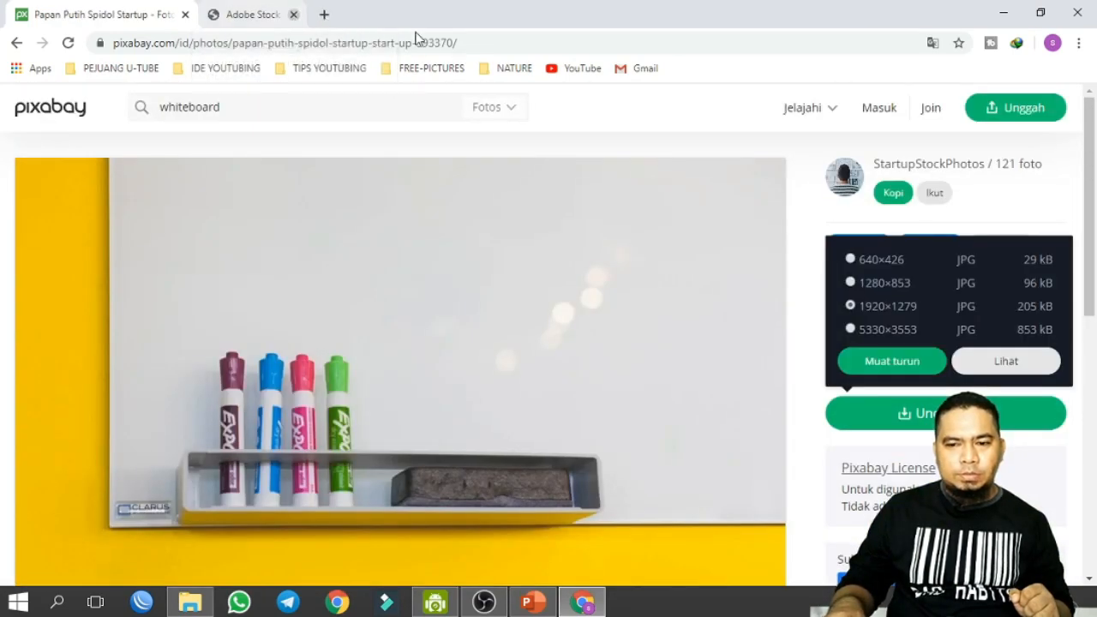
{"action": "left_click", "coordinate": [891, 359]}
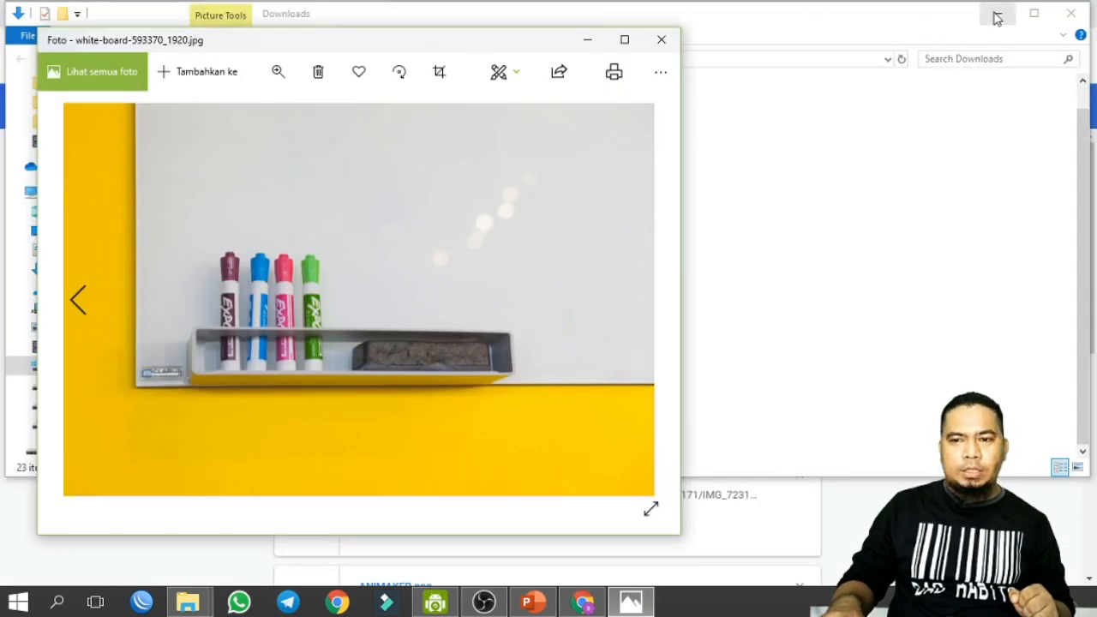
- Return to the browser and open the canva.com home page in a new tab
{"action": "left_click", "coordinate": [999, 15]}
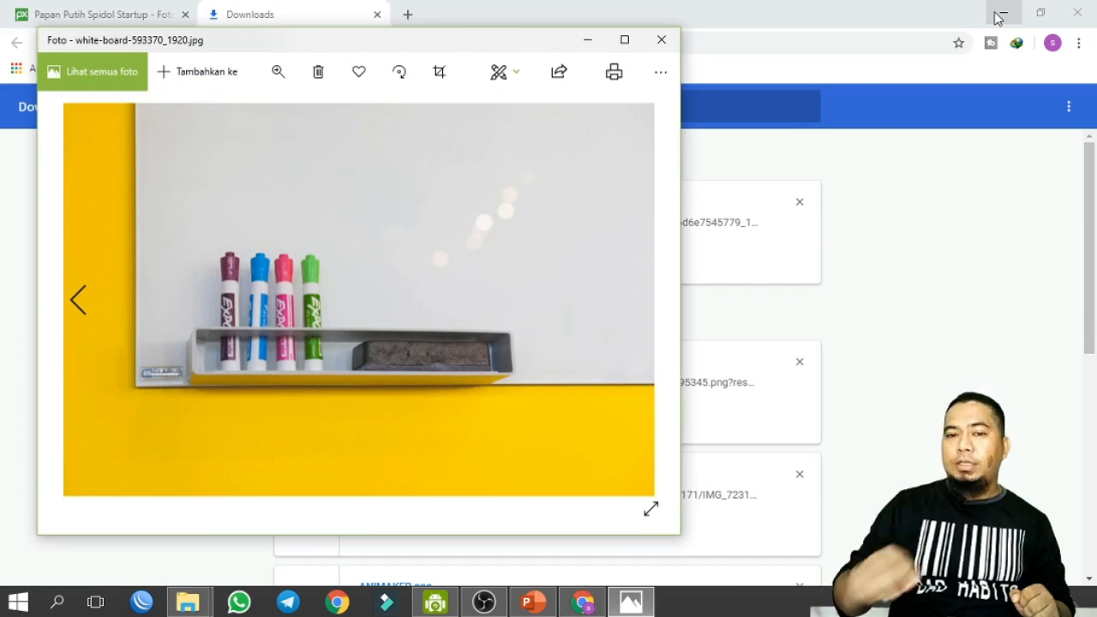
{"action": "left_click", "coordinate": [717, 8]}
{"action": "key", "text": "ctrl+t"}
{"action": "type", "text": "c"}
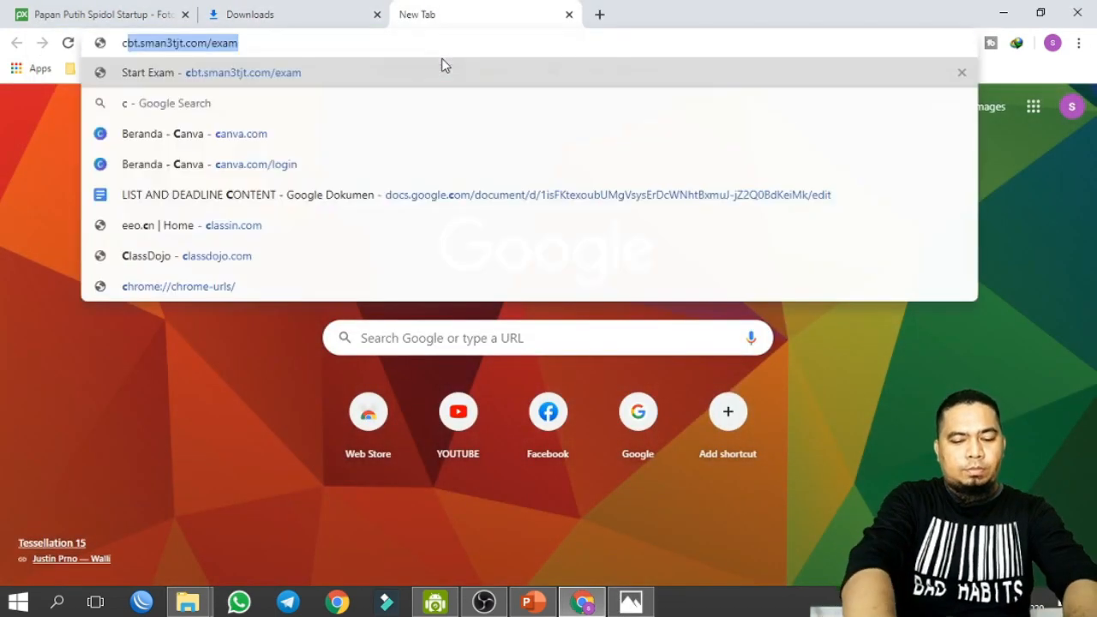
{"action": "key", "text": "Down"}
{"action": "key", "text": "Down"}
{"action": "key", "text": "Return"}
{"action": "left_click", "coordinate": [51, 7]}
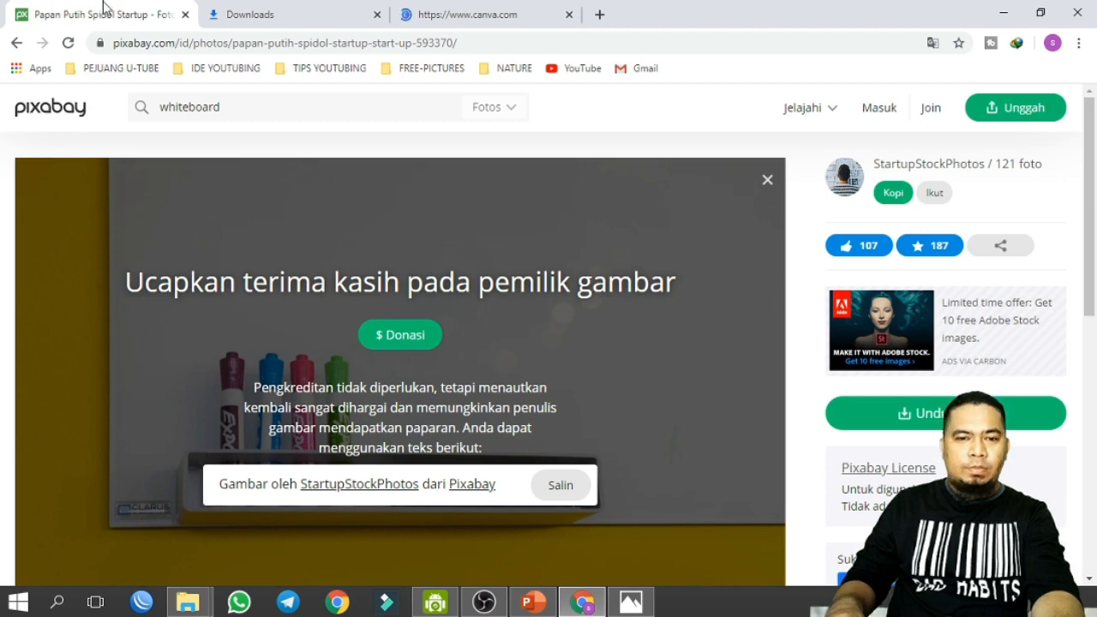
{"action": "left_click", "coordinate": [470, 9]}
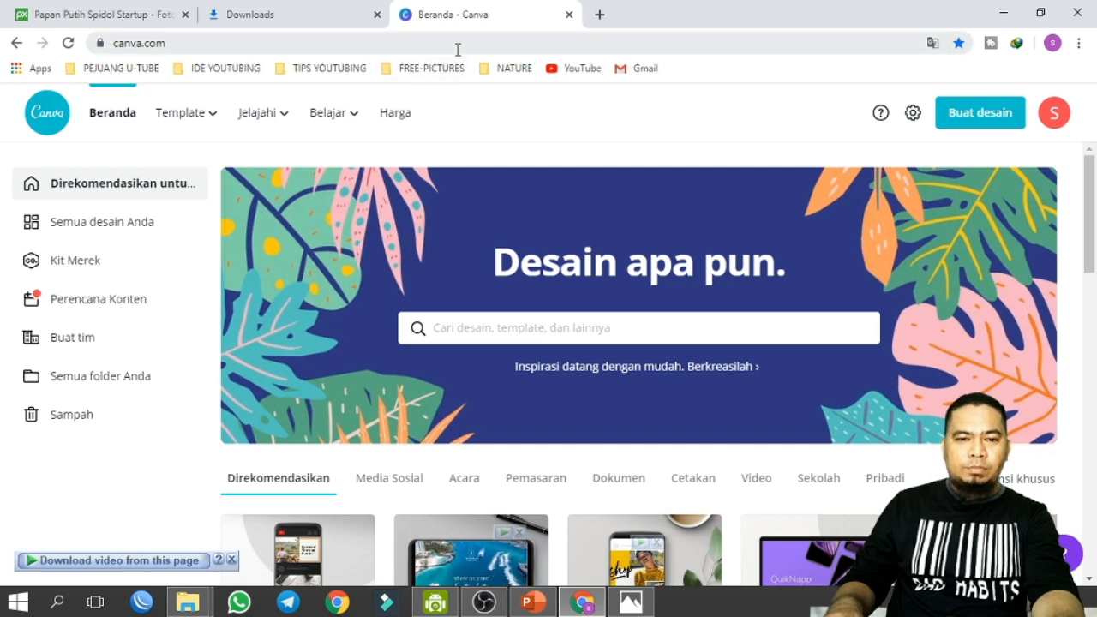
- Start signing up for Canva with a Google account in the other Chrome profile on the desktop
{"action": "left_click", "coordinate": [1001, 14]}
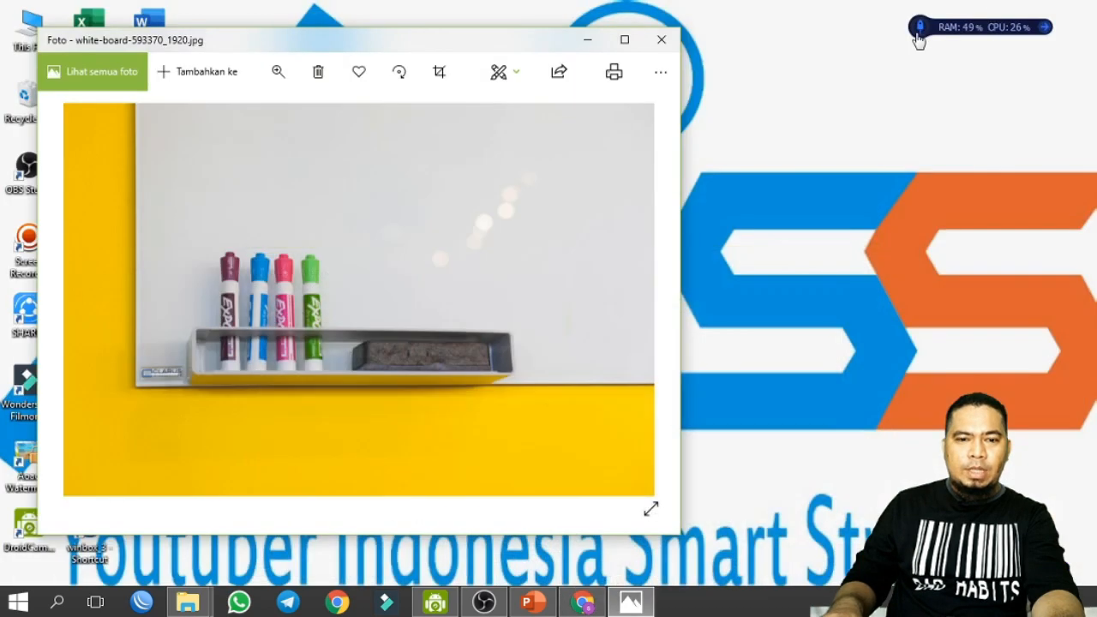
{"action": "left_click", "coordinate": [1094, 602]}
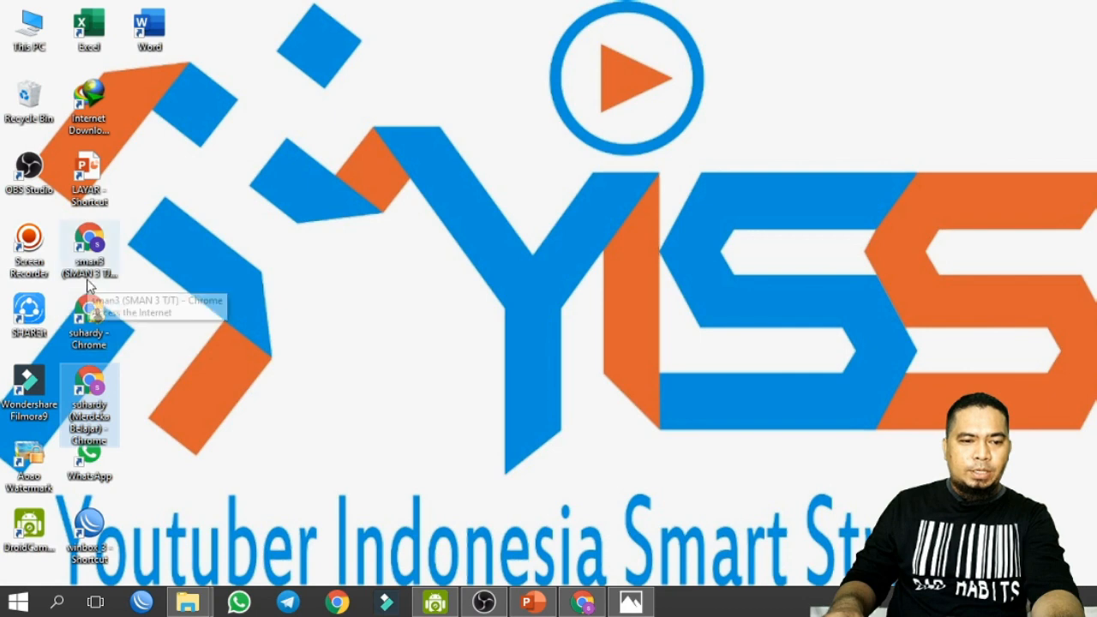
{"action": "double_click", "coordinate": [93, 250]}
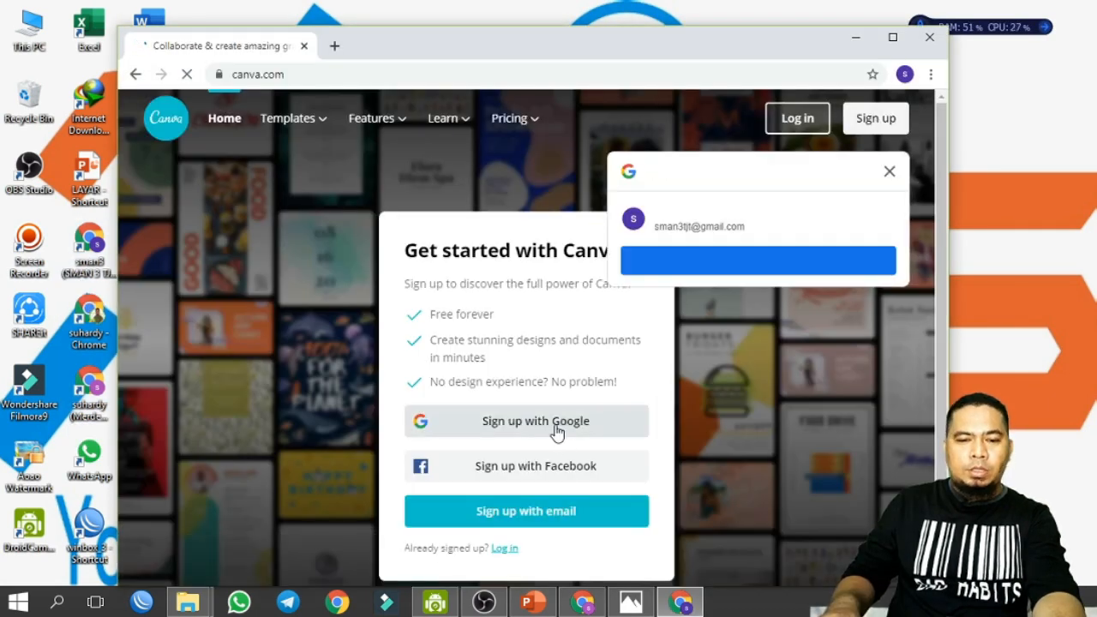
{"action": "left_click", "coordinate": [554, 430]}
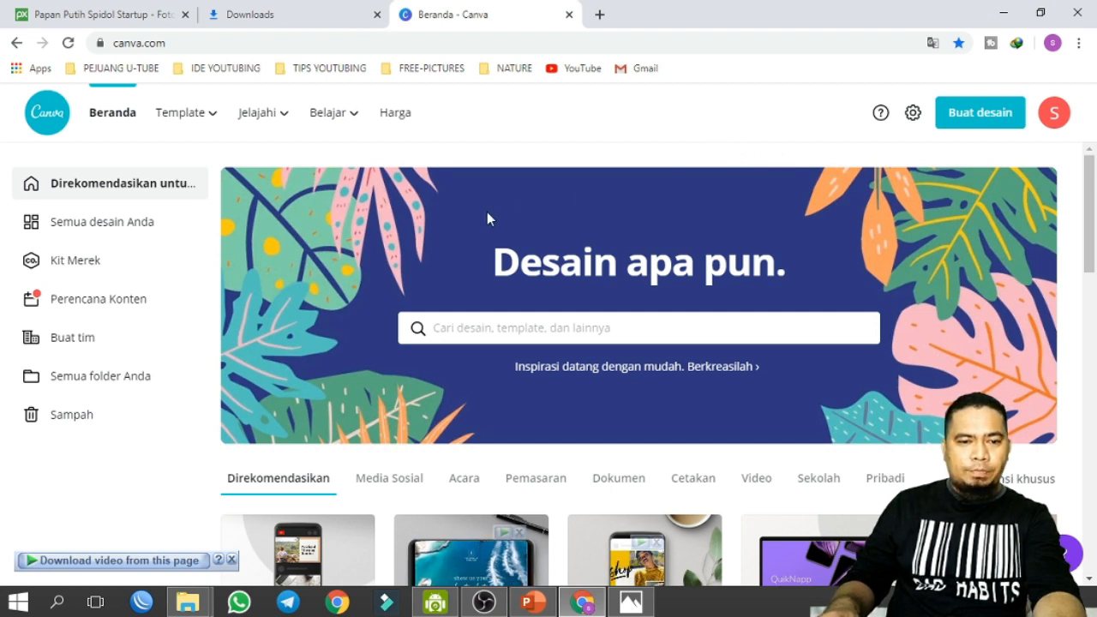
- Search Canva for "gambar mini youtube" and create a blank design of that type
{"action": "left_click", "coordinate": [531, 329]}
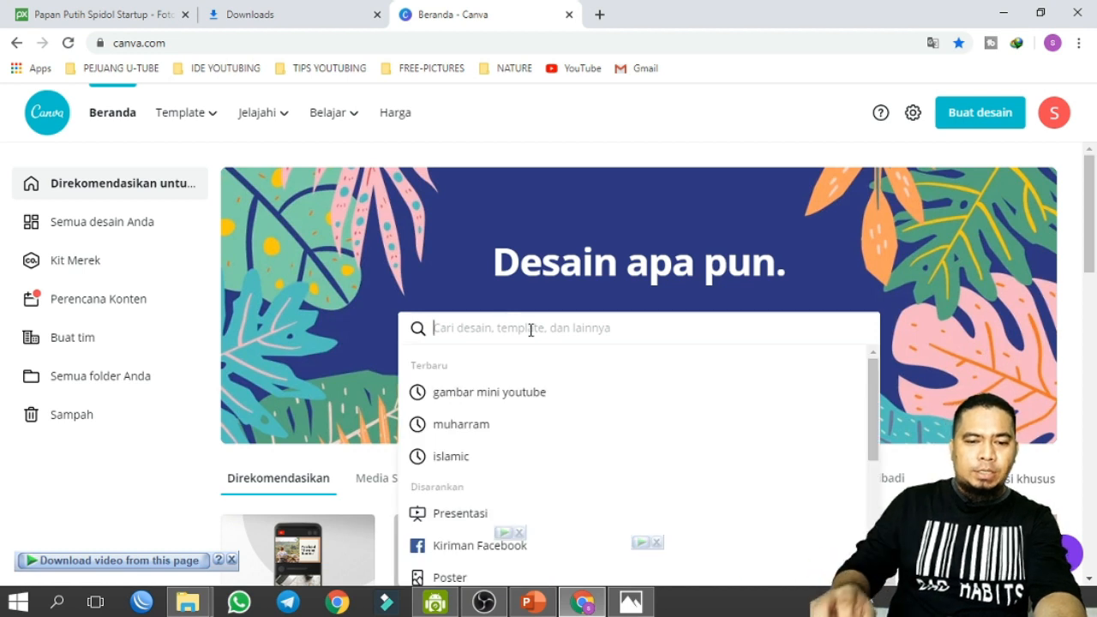
{"action": "left_click", "coordinate": [488, 394]}
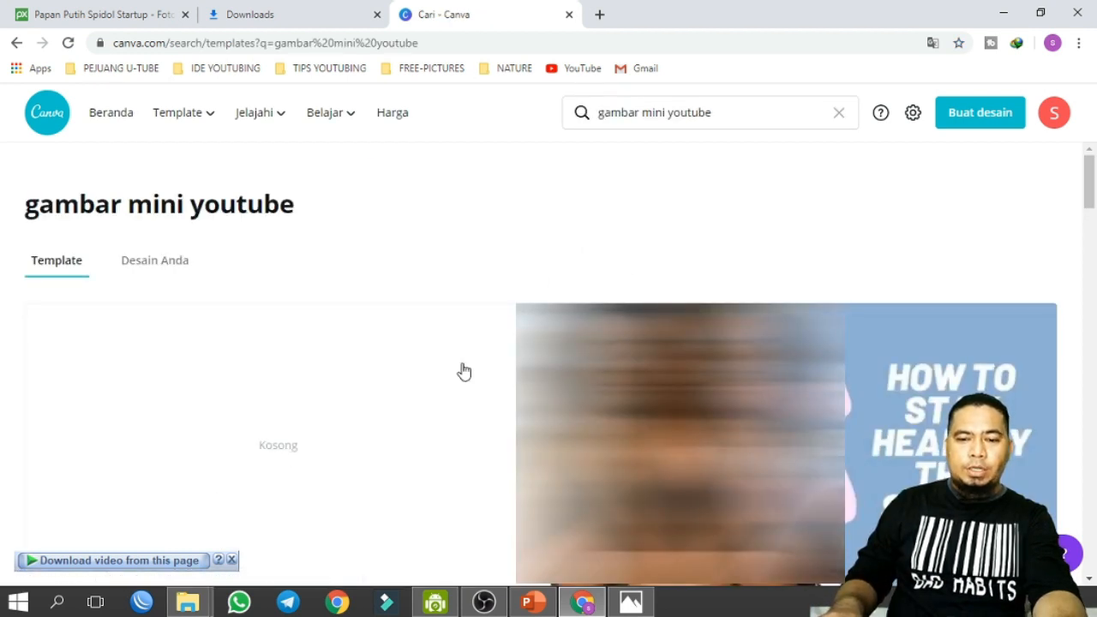
{"action": "left_click", "coordinate": [280, 452]}
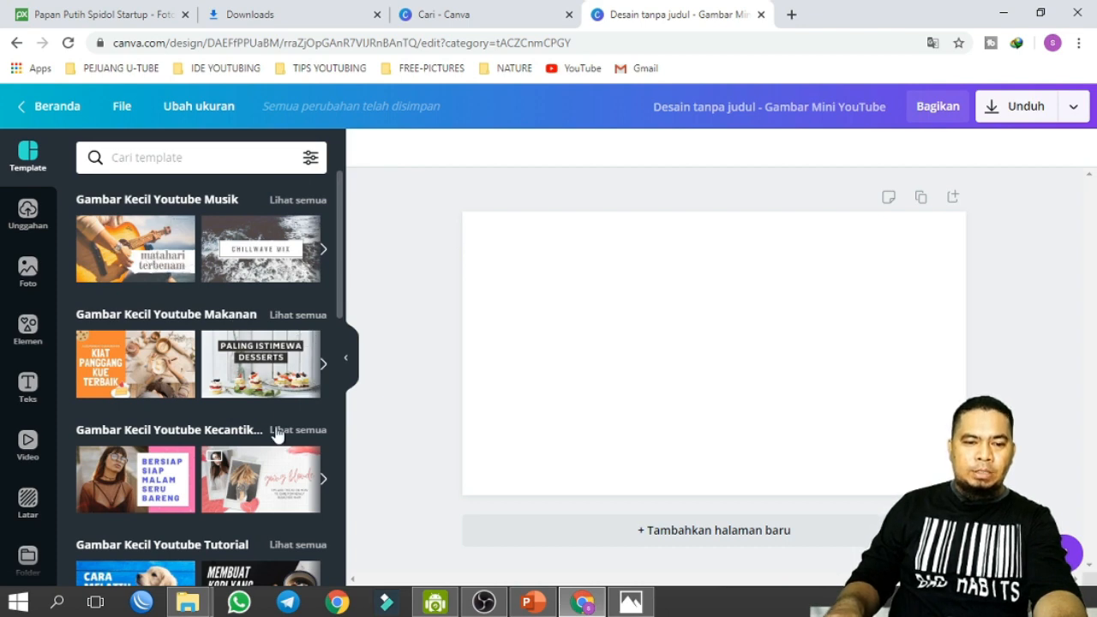
- Browse the YouTube thumbnail templates by category and open the template search
{"action": "scroll", "coordinate": [257, 385], "scroll_direction": "down", "scroll_amount": 3}
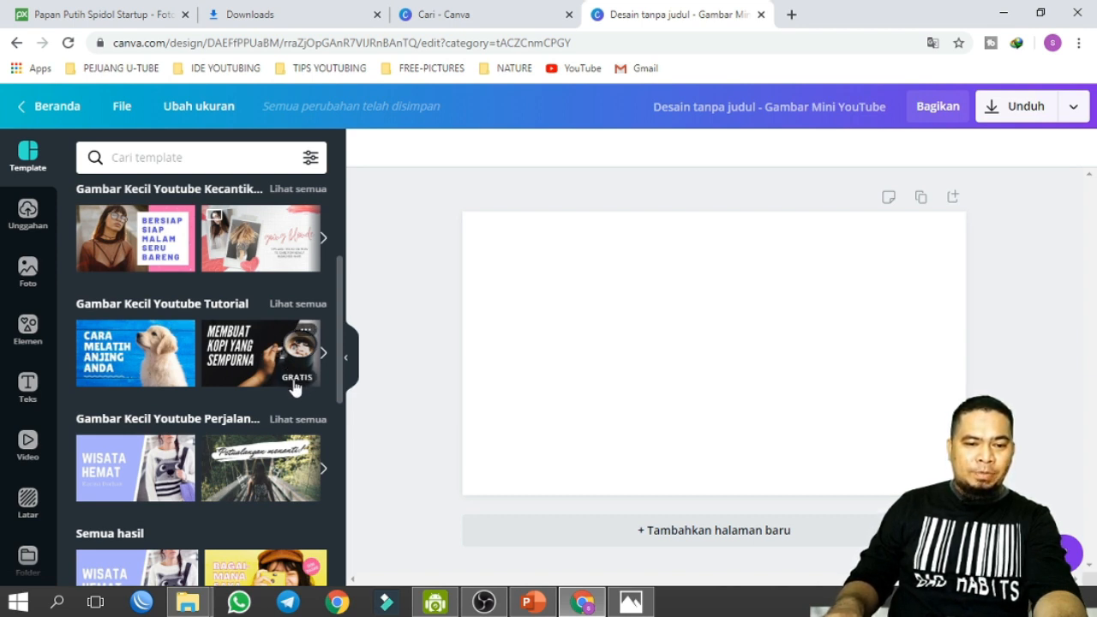
{"action": "scroll", "coordinate": [257, 381], "scroll_direction": "down", "scroll_amount": 2}
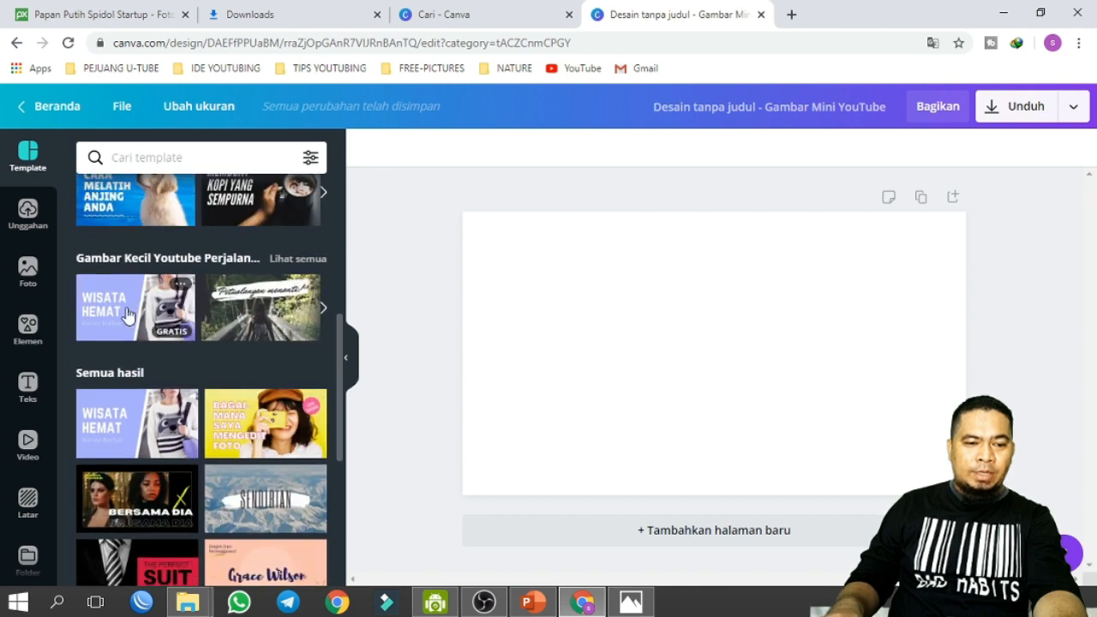
{"action": "scroll", "coordinate": [174, 318], "scroll_direction": "up", "scroll_amount": 2}
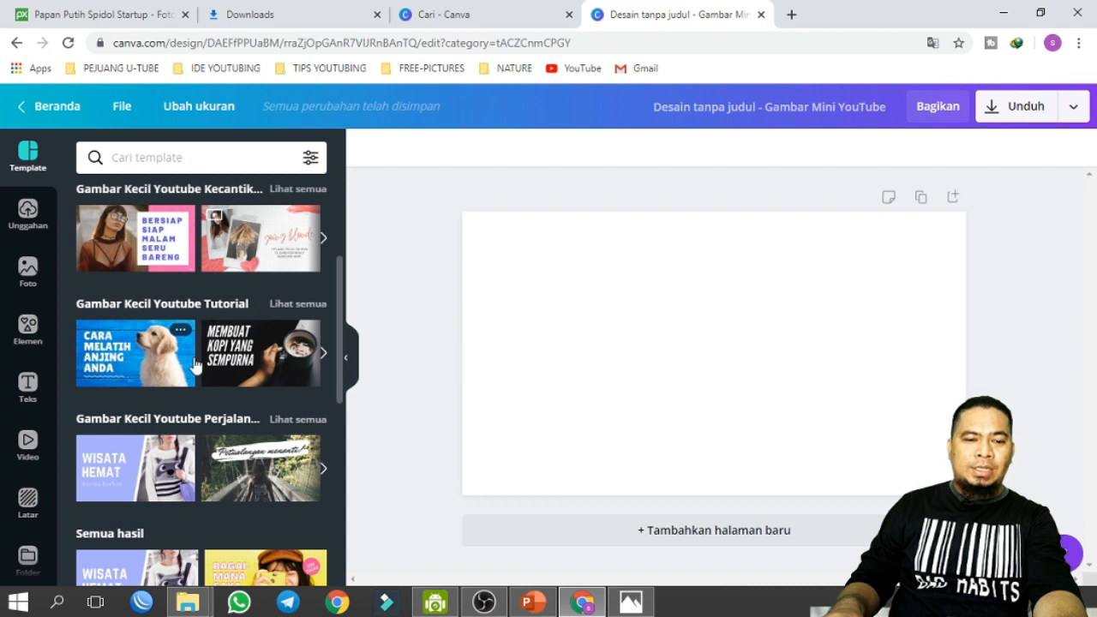
{"action": "scroll", "coordinate": [194, 364], "scroll_direction": "down", "scroll_amount": 3}
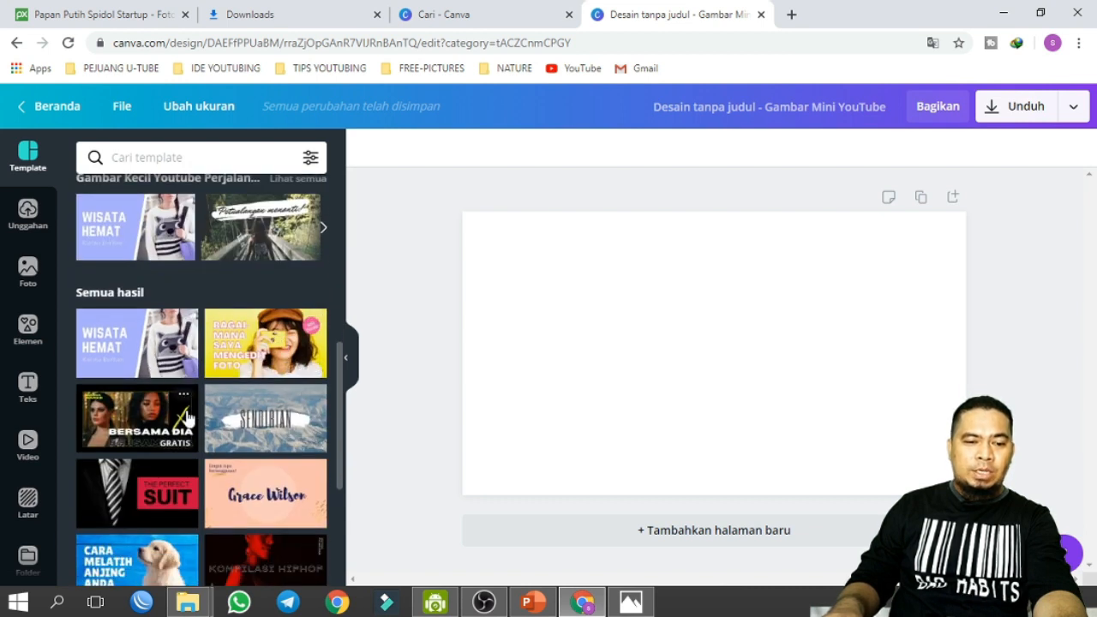
{"action": "scroll", "coordinate": [187, 418], "scroll_direction": "down", "scroll_amount": 3}
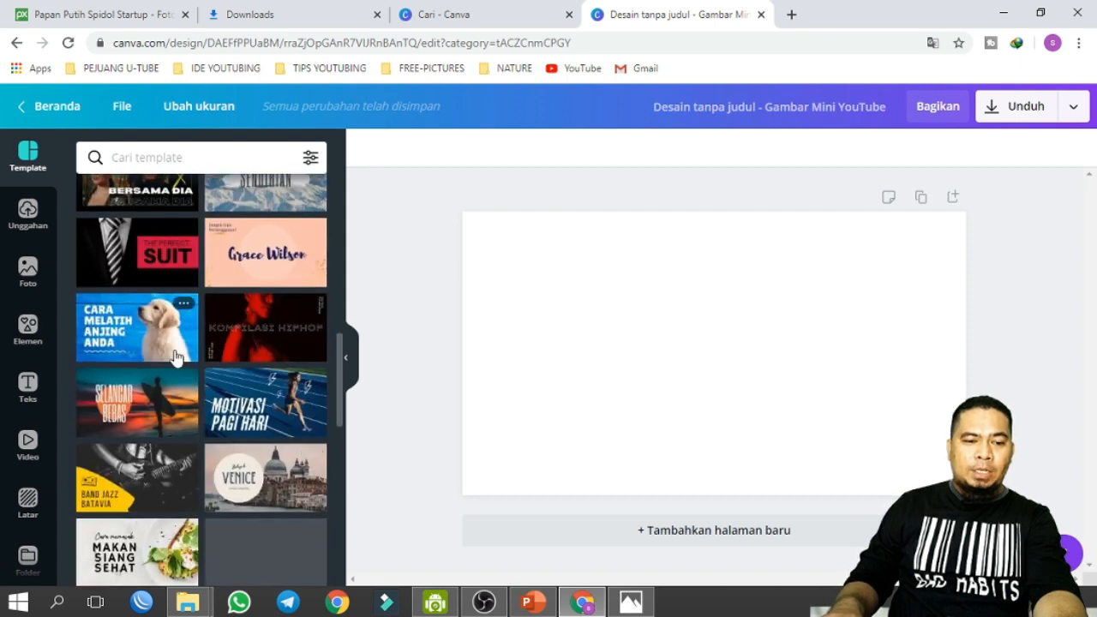
{"action": "scroll", "coordinate": [175, 356], "scroll_direction": "up", "scroll_amount": 6}
{"action": "left_click", "coordinate": [252, 157]}
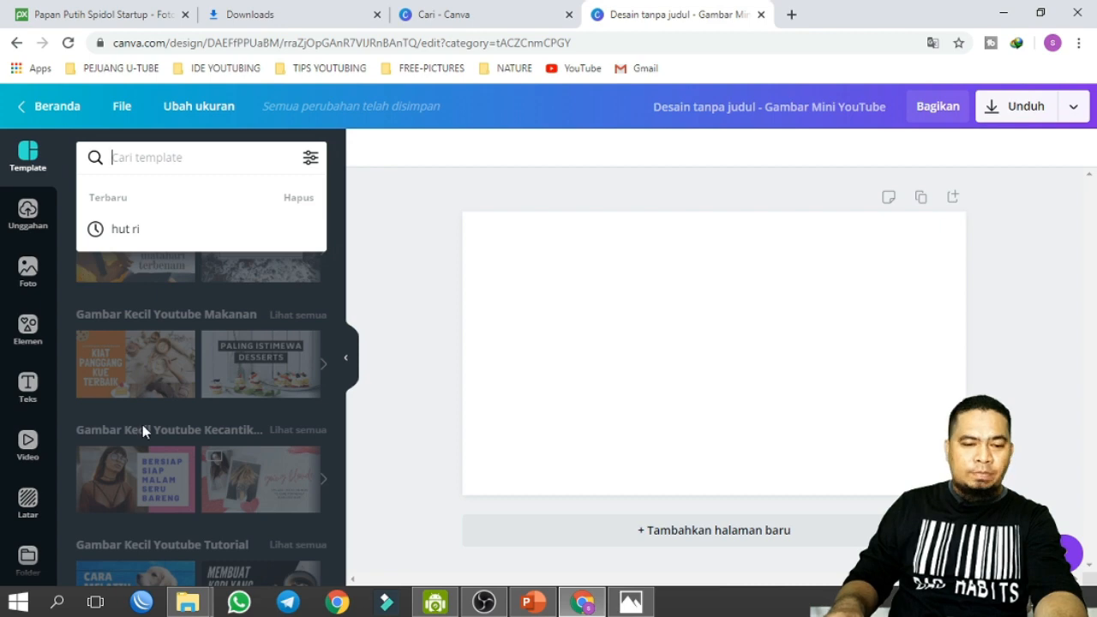
- Check the white-board-593370_1920 image in the Downloads folder and return to the blank Canva design
{"action": "mouse_move", "coordinate": [187, 603]}
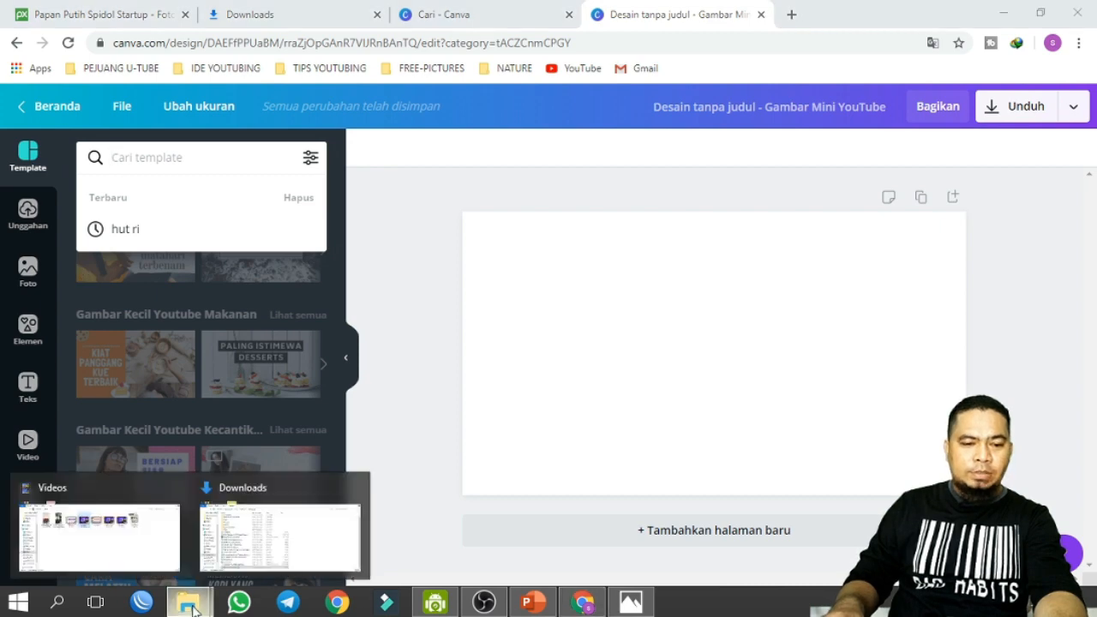
{"action": "left_click", "coordinate": [234, 538]}
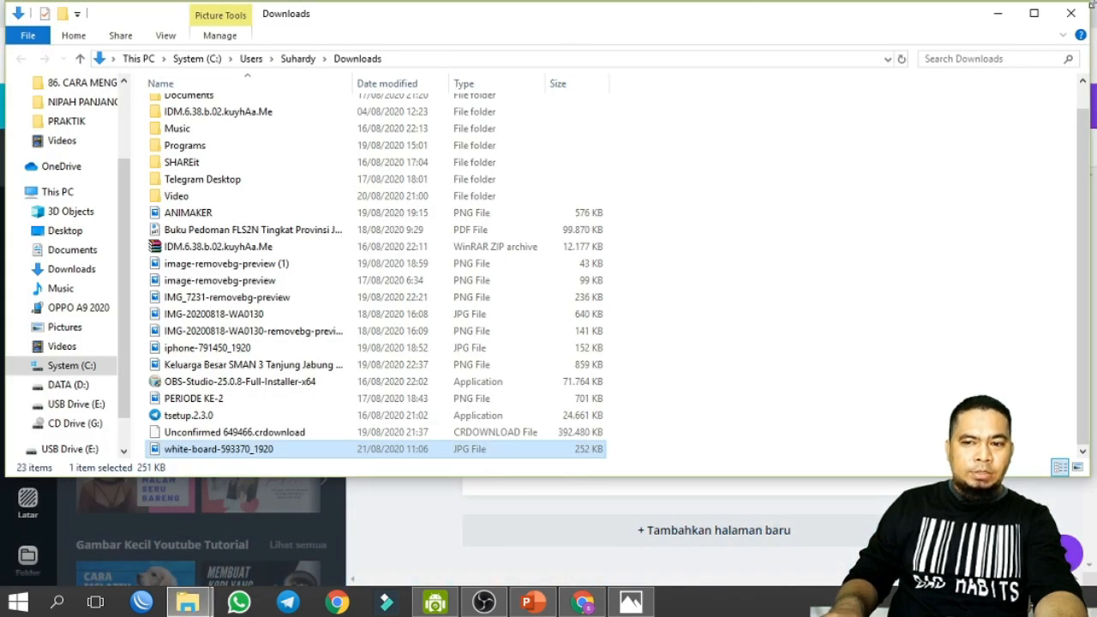
{"action": "left_click", "coordinate": [997, 13]}
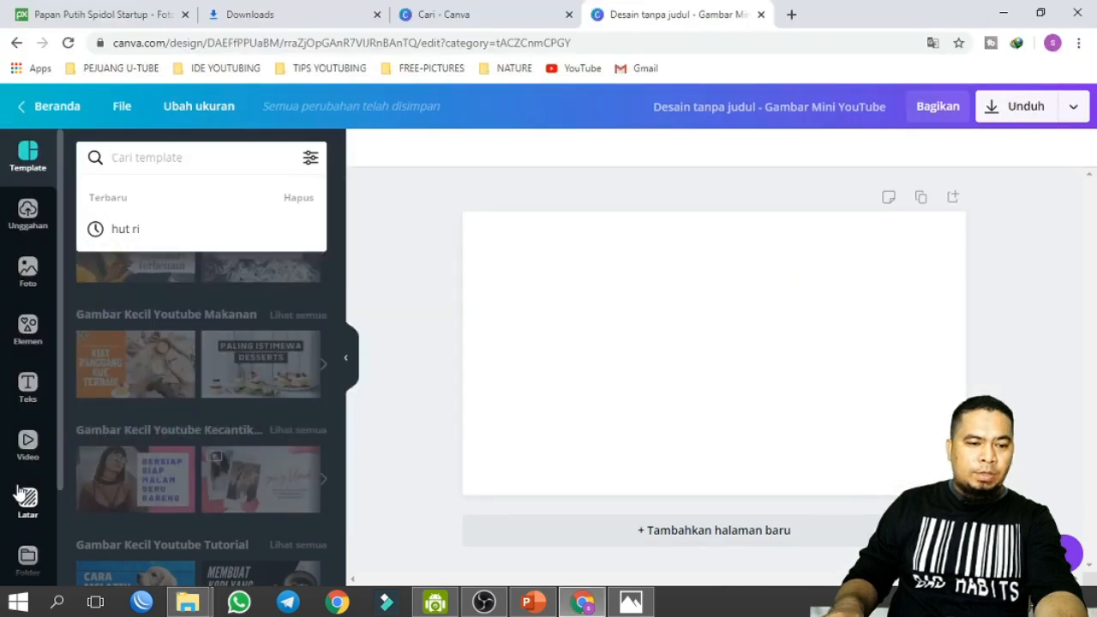
- Upload the white-board-593370_1920 image from the Downloads folder and place it on the blank page
{"action": "left_click", "coordinate": [38, 214]}
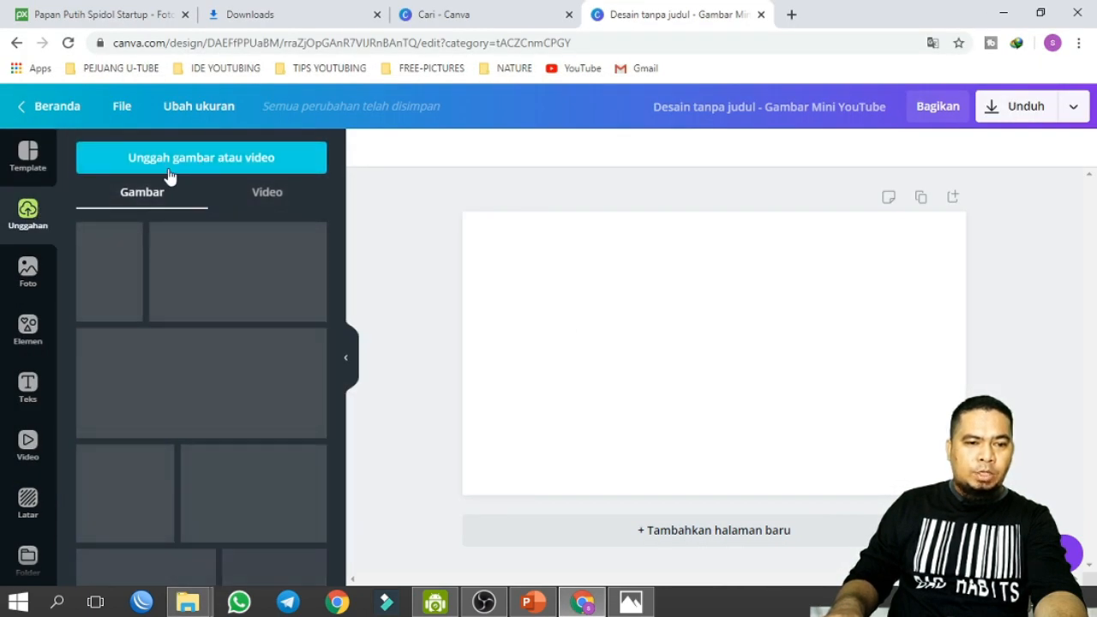
{"action": "left_click", "coordinate": [169, 170]}
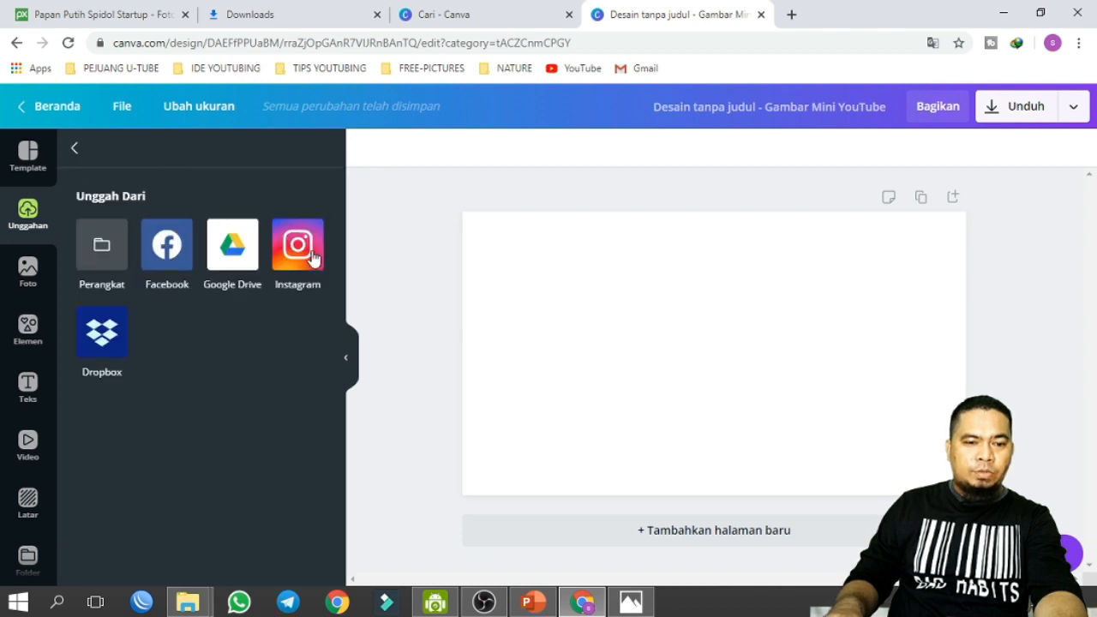
{"action": "left_click", "coordinate": [106, 262]}
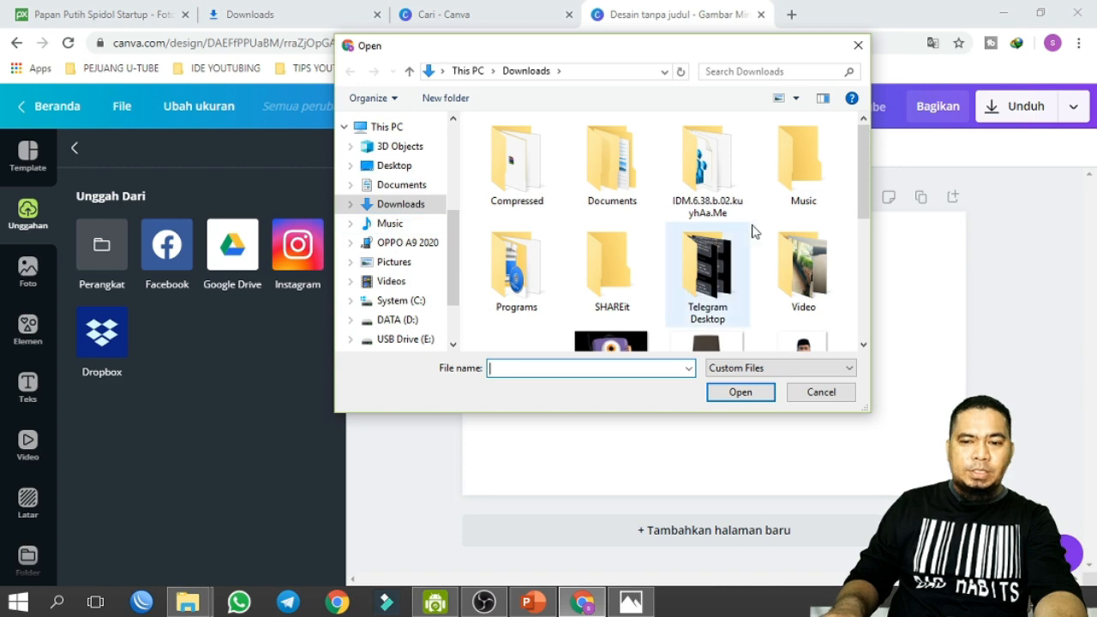
{"action": "scroll", "coordinate": [686, 171], "scroll_direction": "down", "scroll_amount": 5}
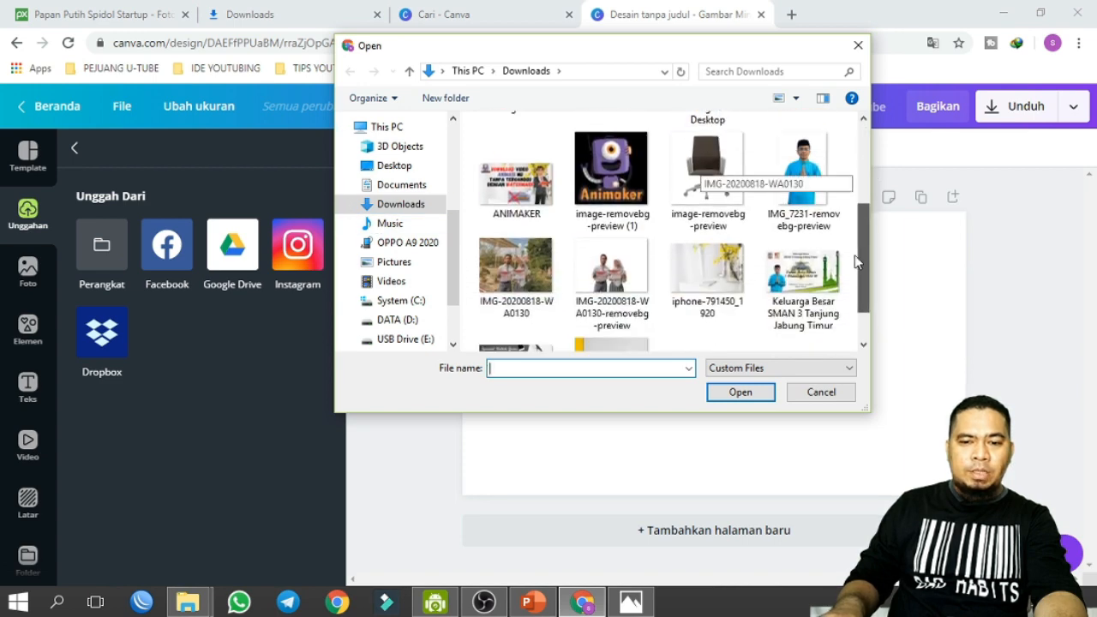
{"action": "double_click", "coordinate": [620, 310]}
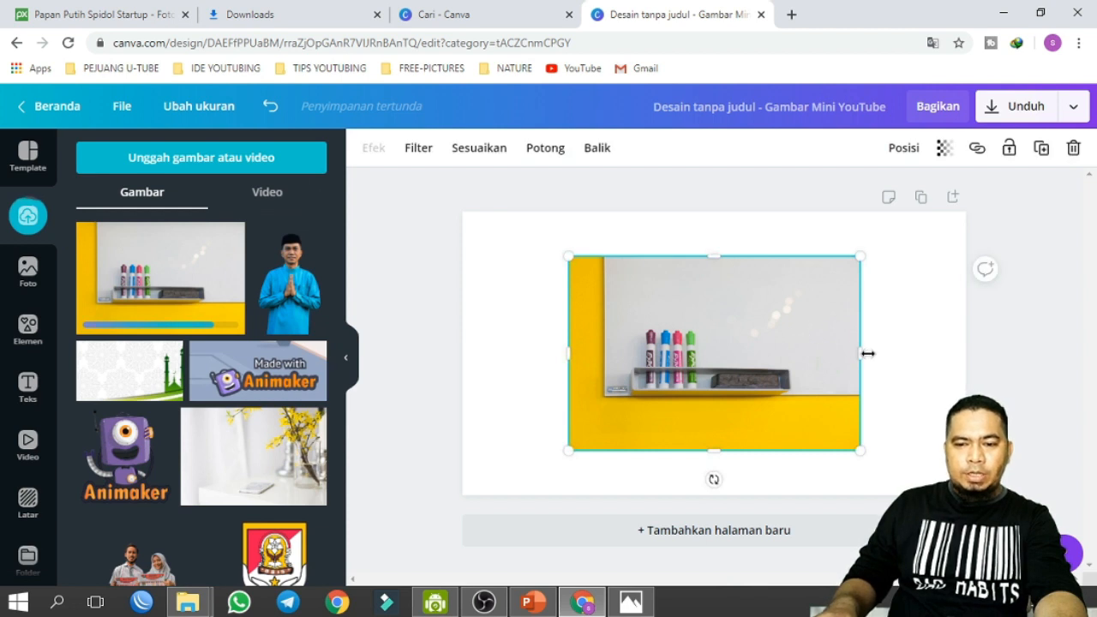
- Stretch the whiteboard photo on all four sides until it covers the entire page
{"action": "left_click_drag", "start_coordinate": [868, 353], "coordinate": [965, 352]}
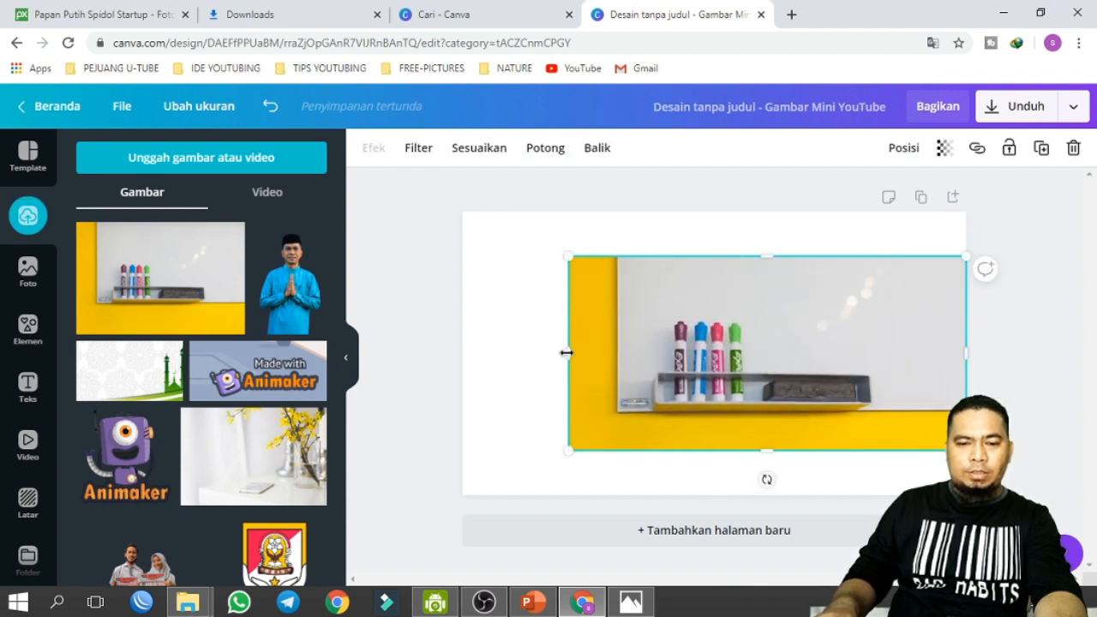
{"action": "left_click_drag", "start_coordinate": [567, 352], "coordinate": [463, 353]}
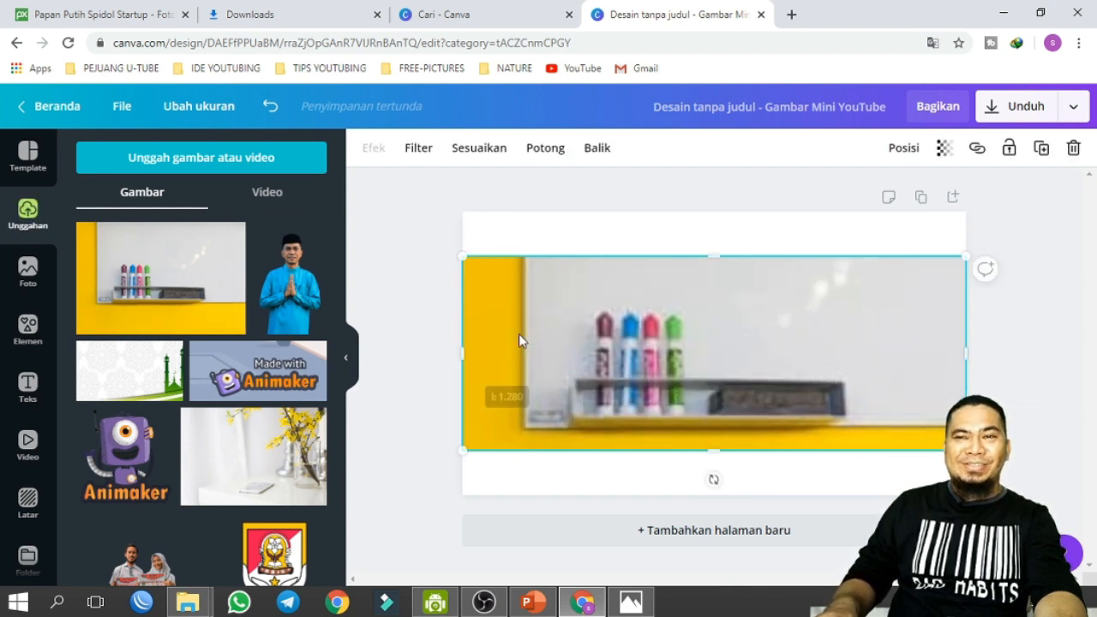
{"action": "left_click_drag", "start_coordinate": [713, 258], "coordinate": [714, 212]}
{"action": "left_click_drag", "start_coordinate": [716, 447], "coordinate": [713, 495]}
{"action": "left_click", "coordinate": [1037, 383]}
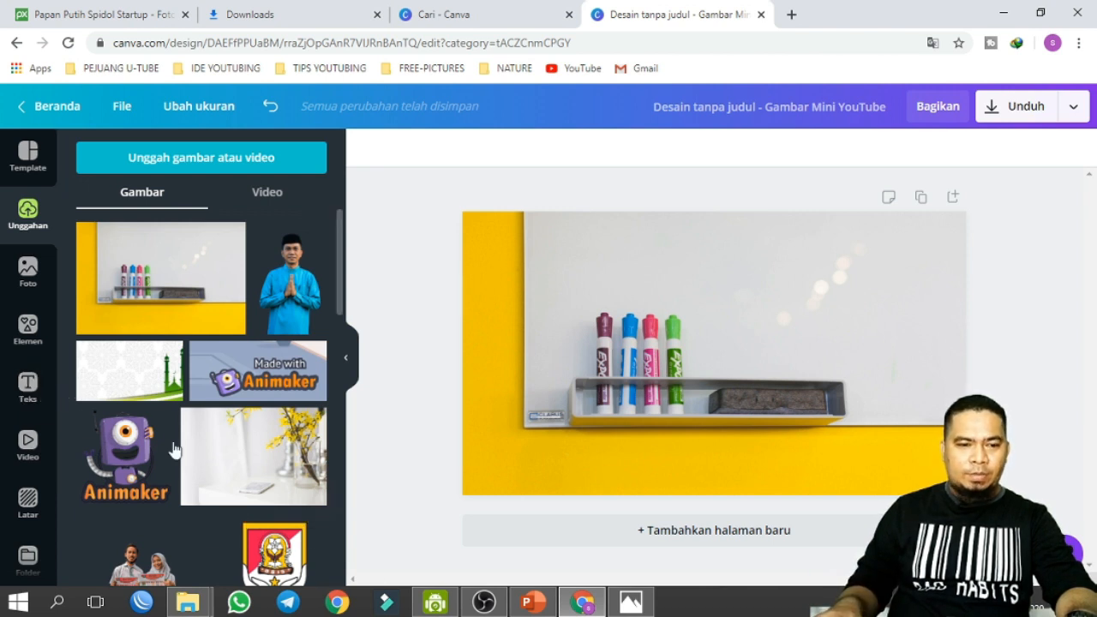
- Add a heading text box to the page and place it on the upper part of the whiteboard
{"action": "left_click", "coordinate": [28, 383]}
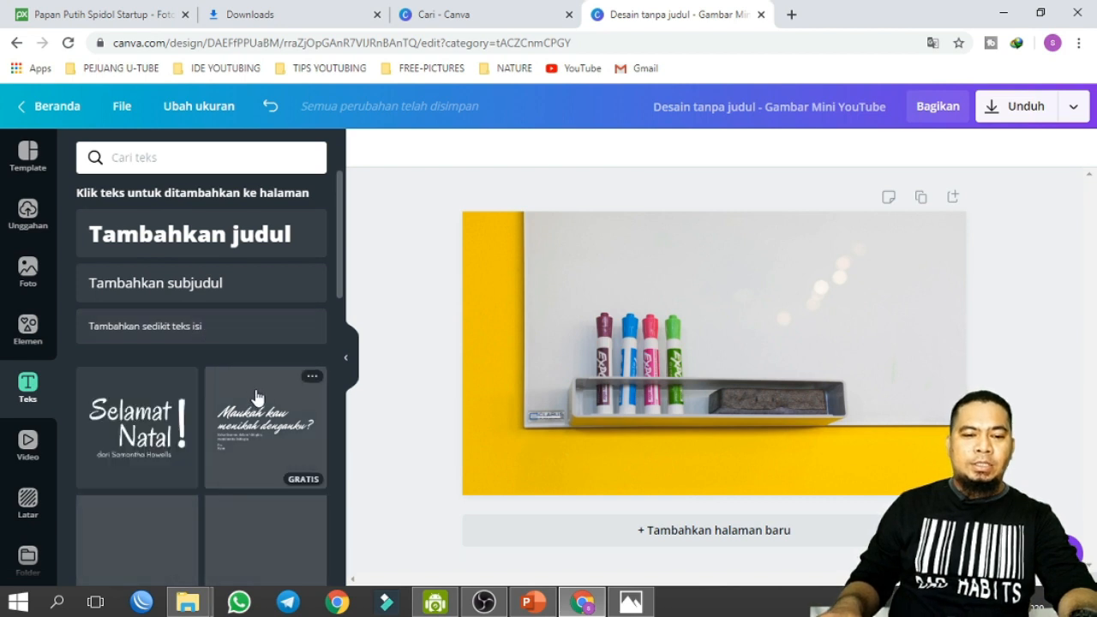
{"action": "scroll", "coordinate": [163, 439], "scroll_direction": "down", "scroll_amount": 3}
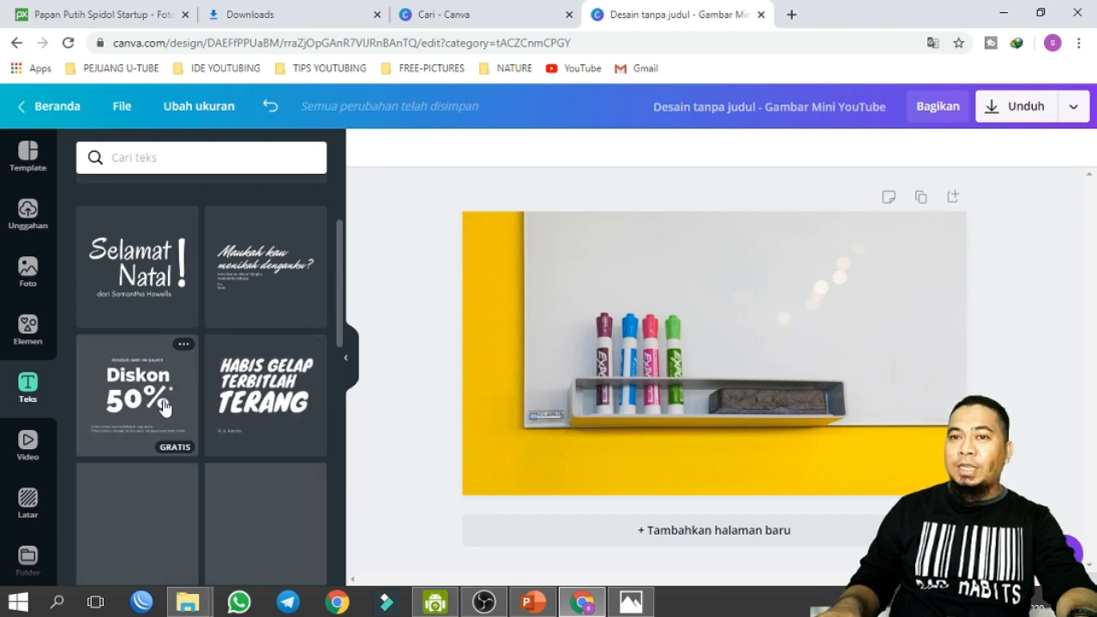
{"action": "scroll", "coordinate": [165, 408], "scroll_direction": "up", "scroll_amount": 3}
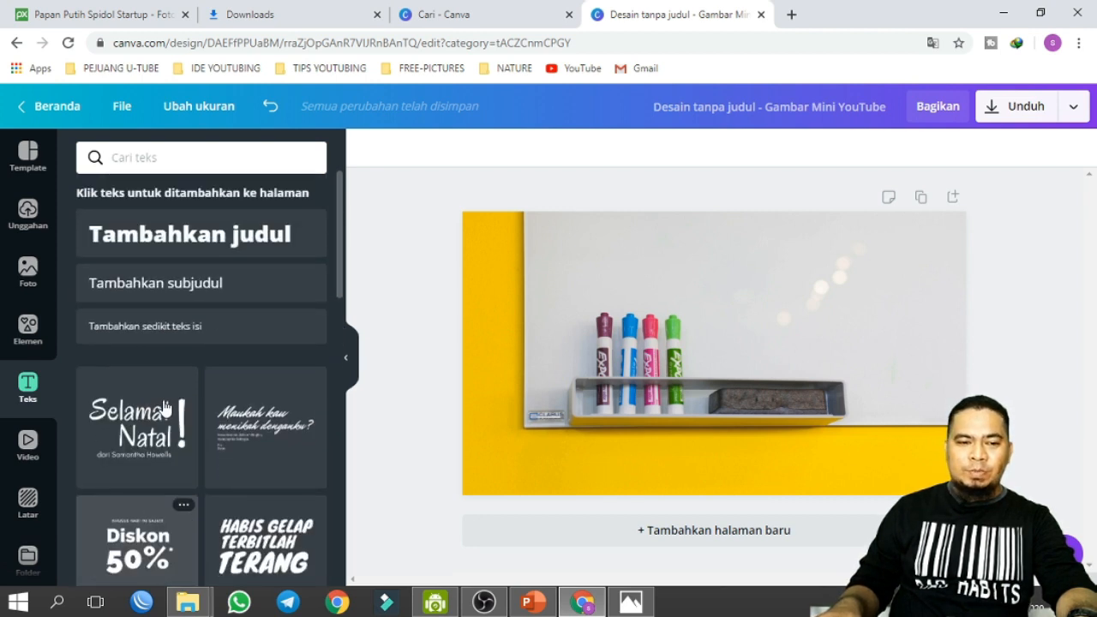
{"action": "left_click", "coordinate": [203, 240]}
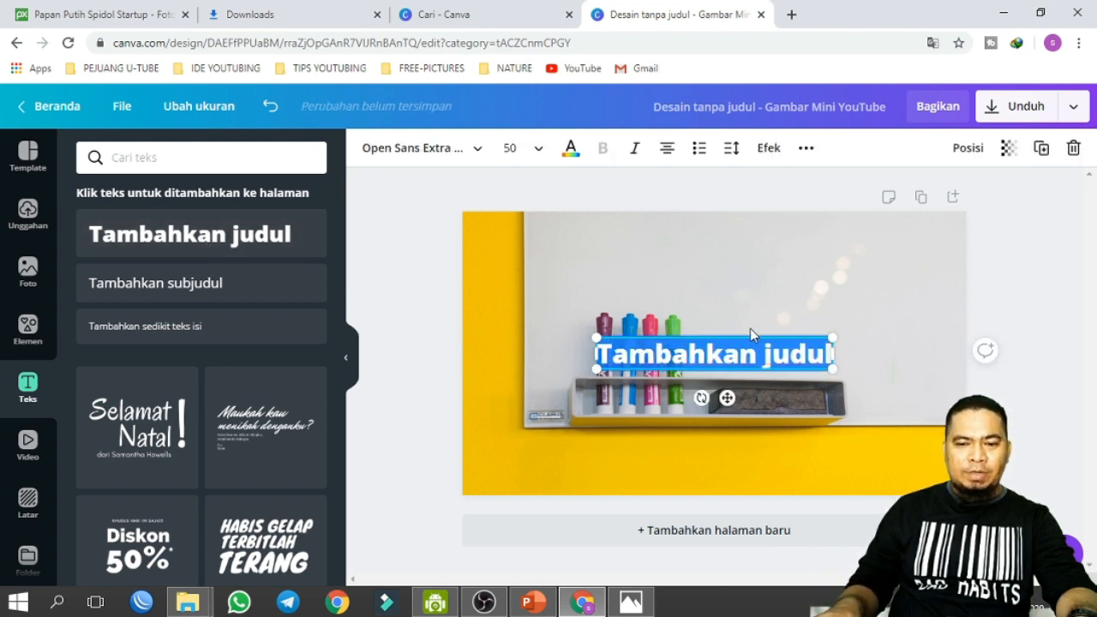
{"action": "left_click_drag", "start_coordinate": [753, 334], "coordinate": [814, 238]}
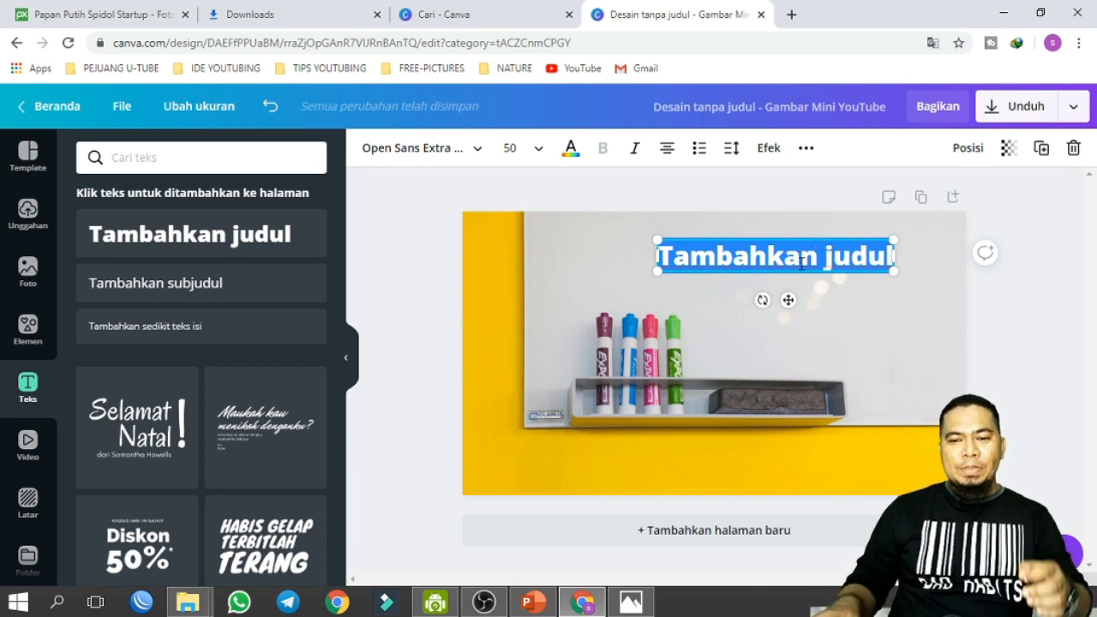
- Replace the heading text with "CARA MUDAH BELAJAR" and "MATEMATIKA" on two lines, and move it slightly up
{"action": "left_click", "coordinate": [801, 263]}
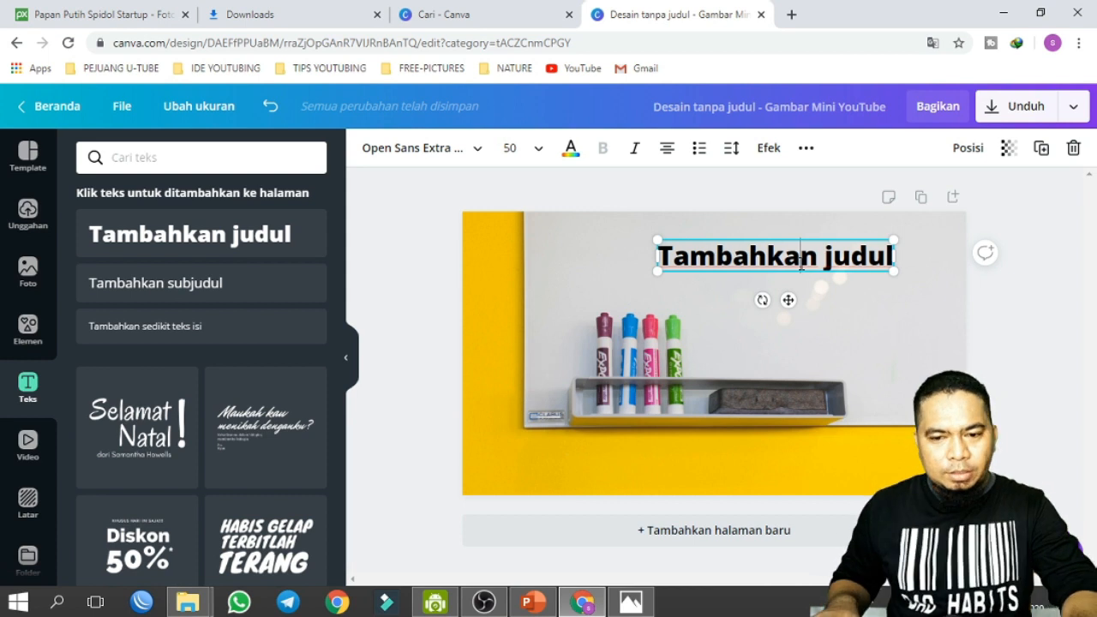
{"action": "key", "text": "ctrl+a"}
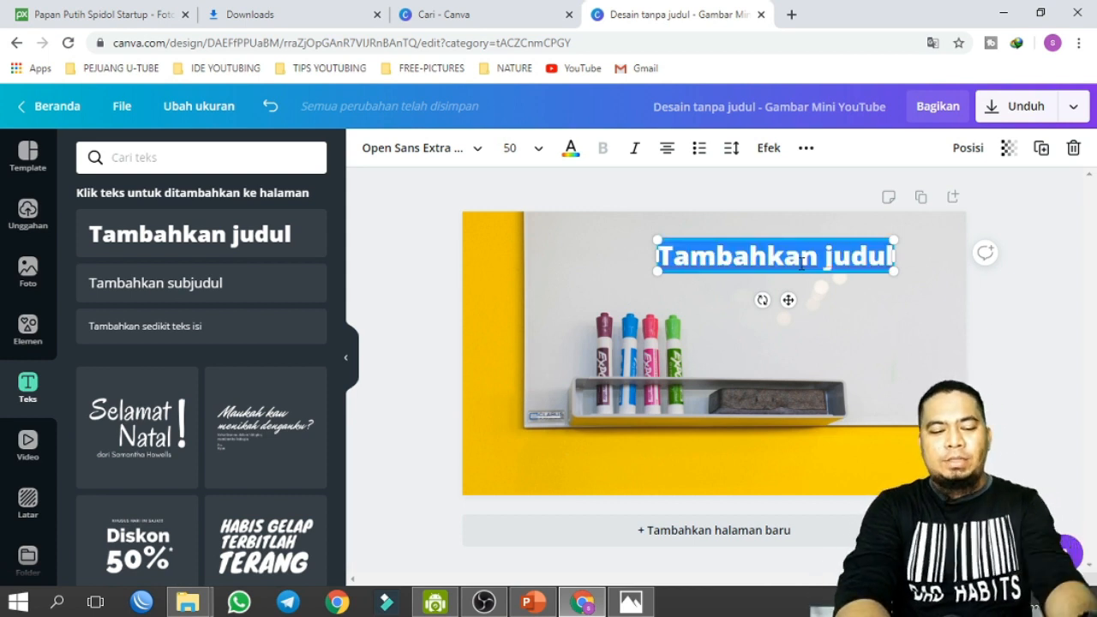
{"action": "type", "text": "CARA M"}
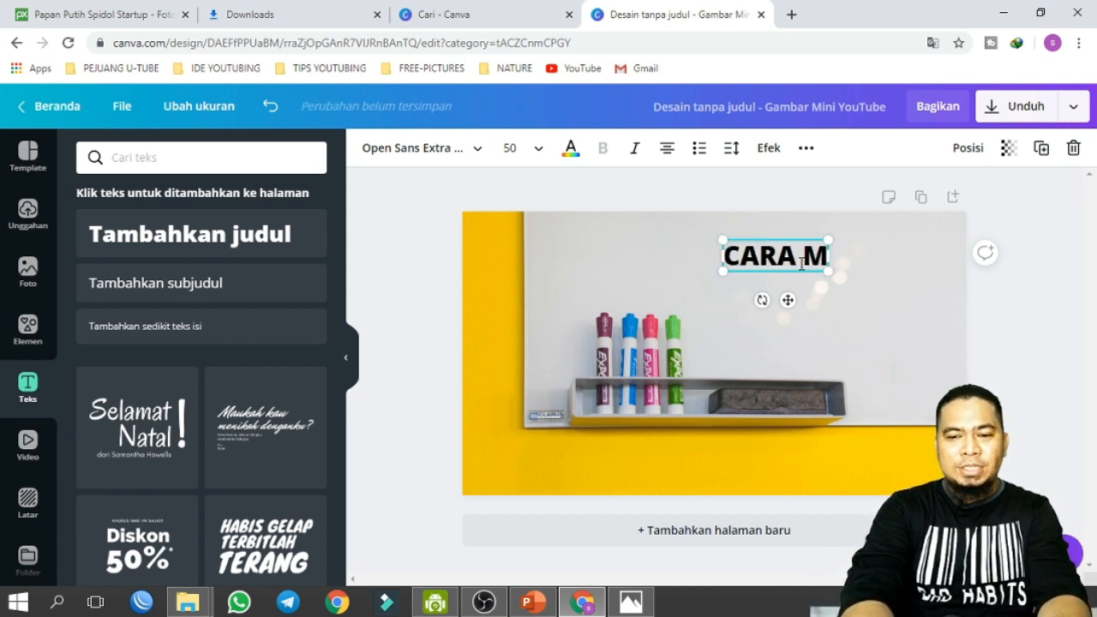
{"action": "type", "text": "UDAH BELAJAR"}
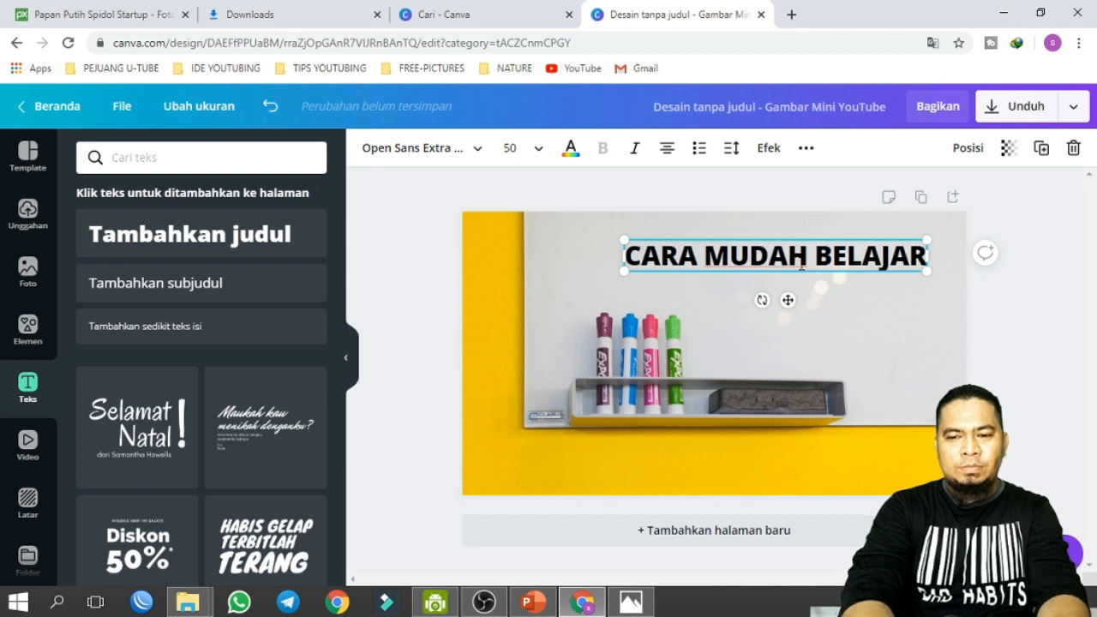
{"action": "key", "text": "Return"}
{"action": "type", "text": "MATEMATIKA"}
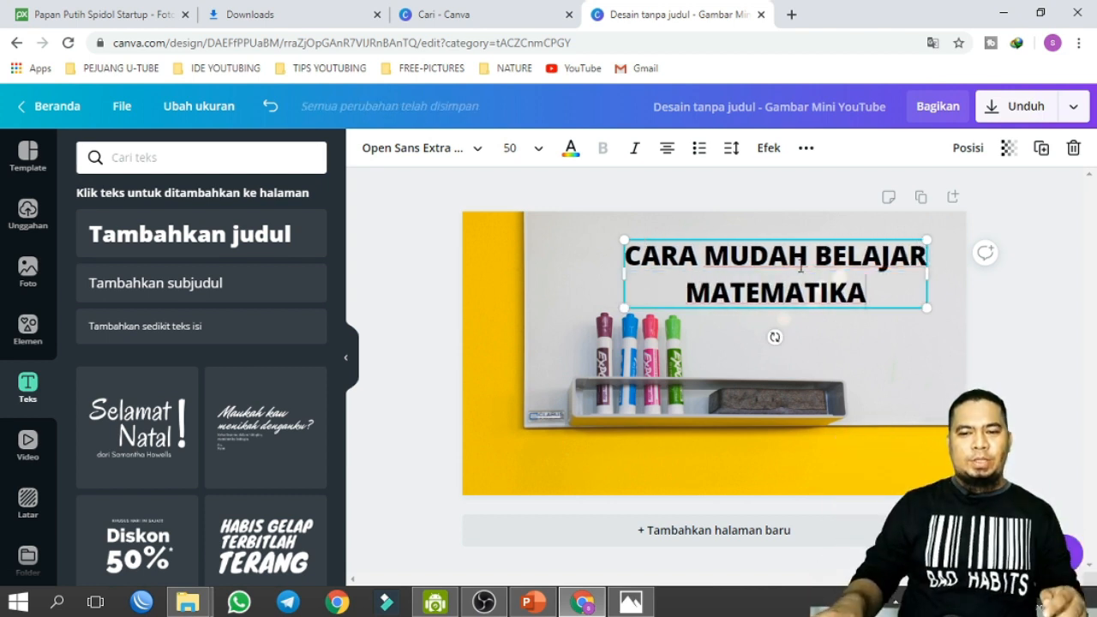
{"action": "mouse_move", "coordinate": [836, 234]}
{"action": "left_mouse_down"}
{"action": "mouse_move", "coordinate": [825, 223]}
{"action": "mouse_move", "coordinate": [838, 226]}
{"action": "left_mouse_up"}
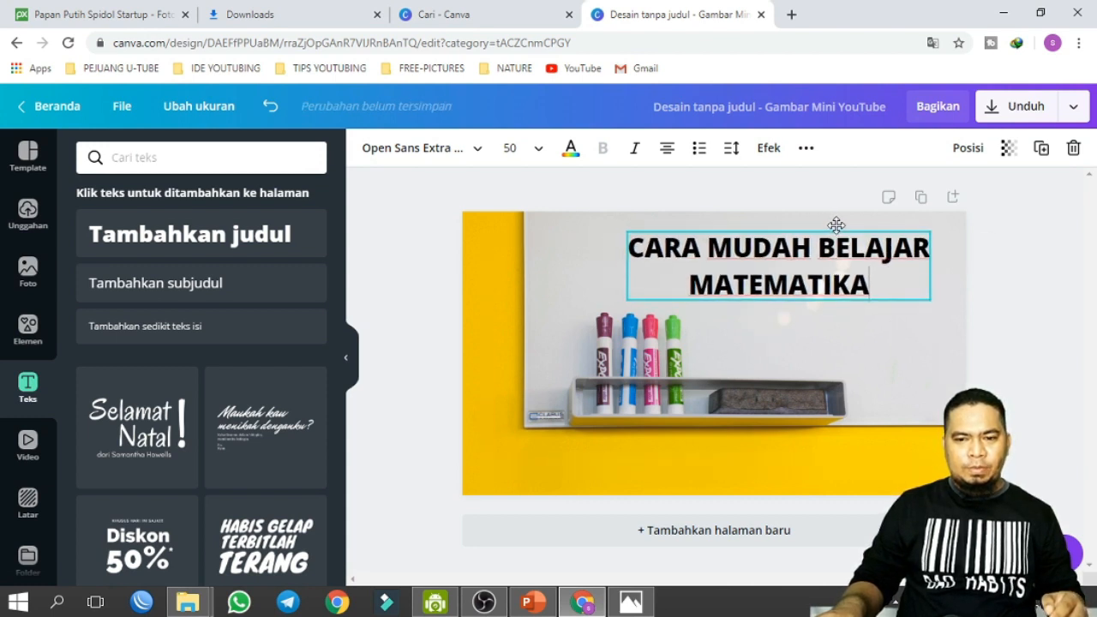
- Set the font of the whole heading to Gagalin
{"action": "key", "text": "ctrl+a"}
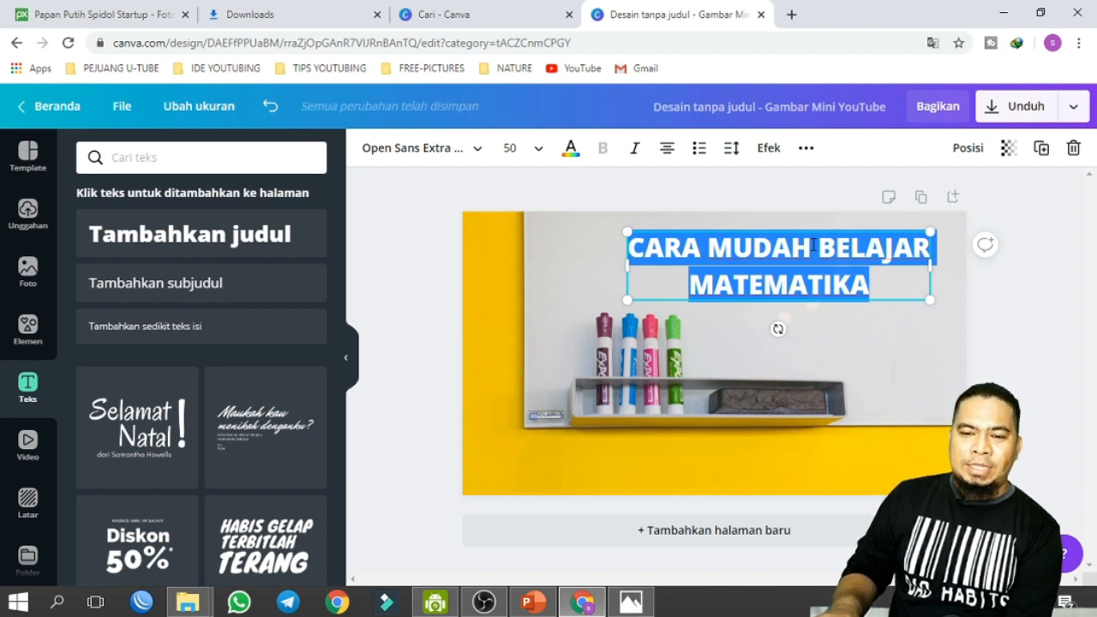
{"action": "left_click", "coordinate": [811, 246]}
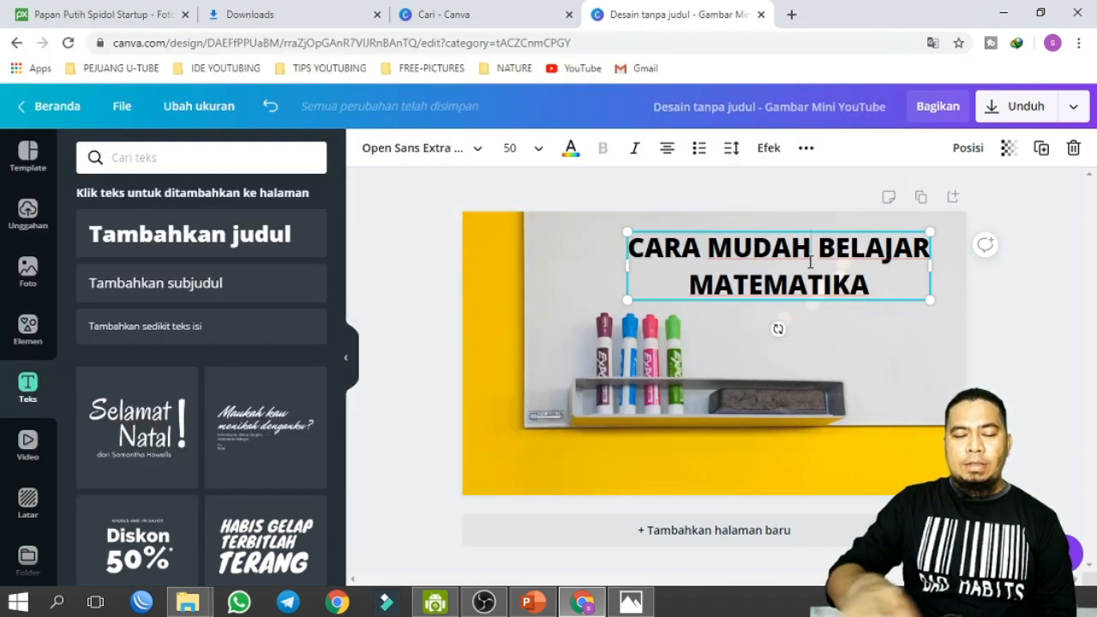
{"action": "key", "text": "ctrl+a"}
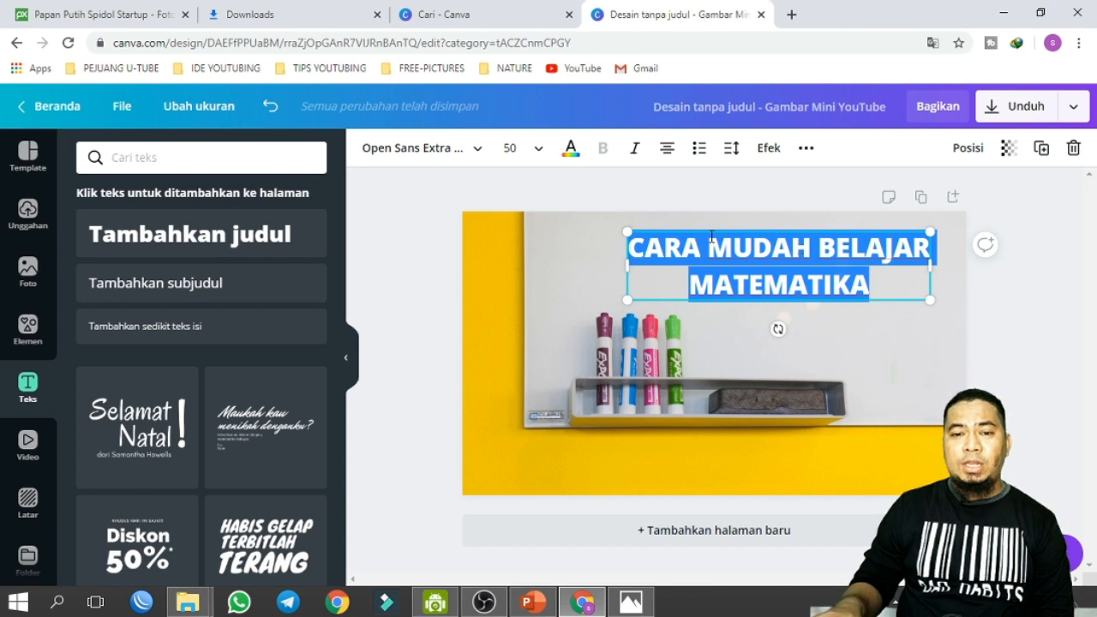
{"action": "left_click", "coordinate": [479, 153]}
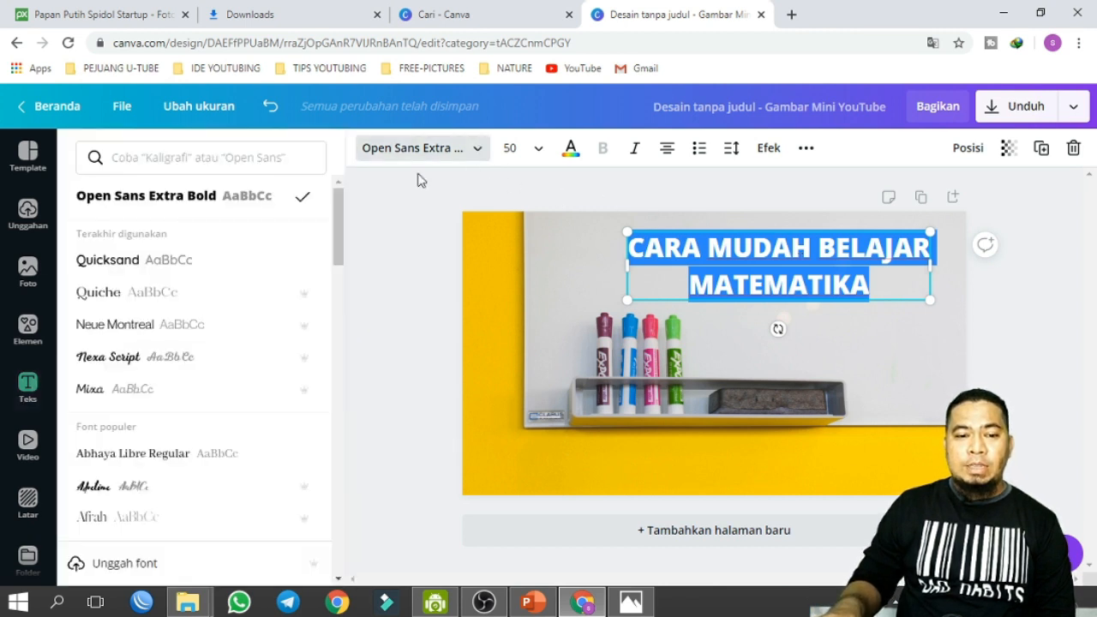
{"action": "scroll", "coordinate": [227, 364], "scroll_direction": "down", "scroll_amount": 5}
{"action": "left_click", "coordinate": [128, 433]}
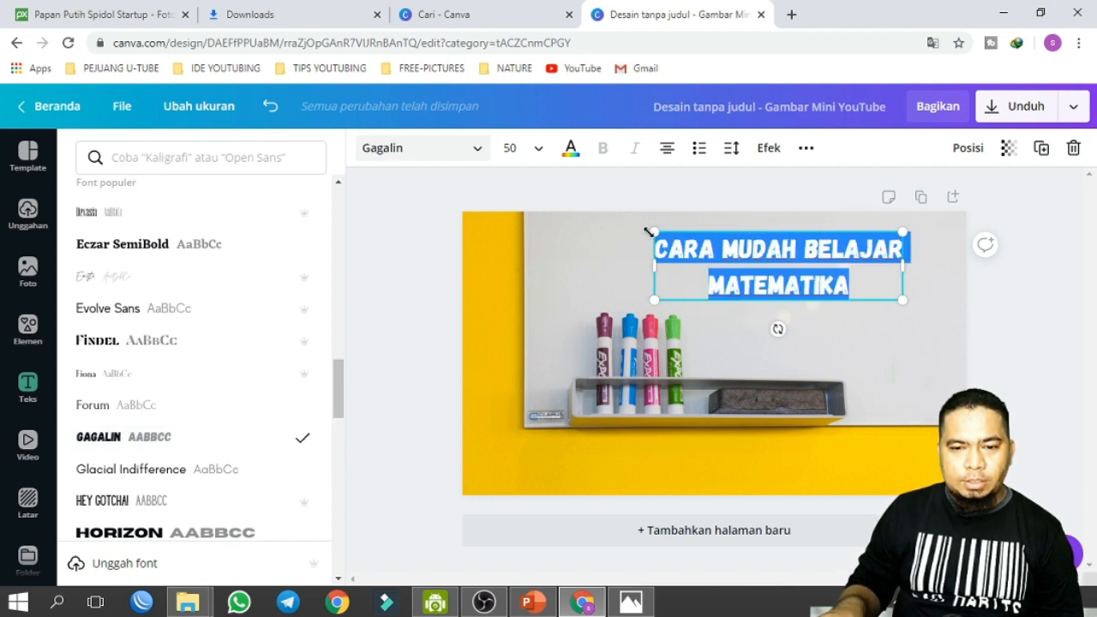
- Try font sizes 72 and 56 on the heading
{"action": "left_click", "coordinate": [534, 151]}
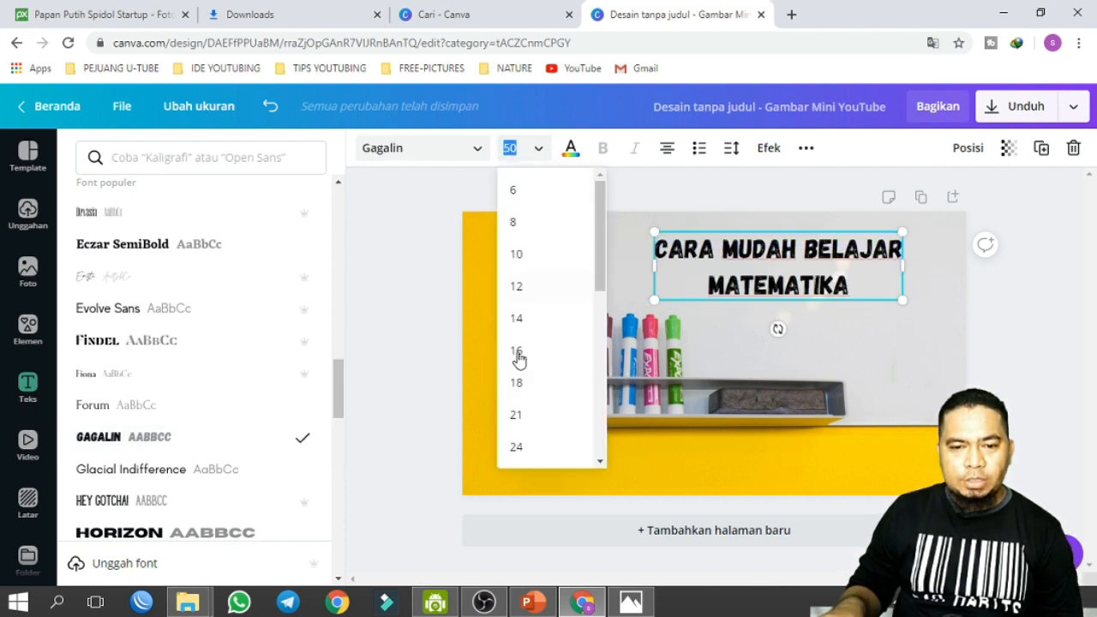
{"action": "scroll", "coordinate": [532, 318], "scroll_direction": "down", "scroll_amount": 5}
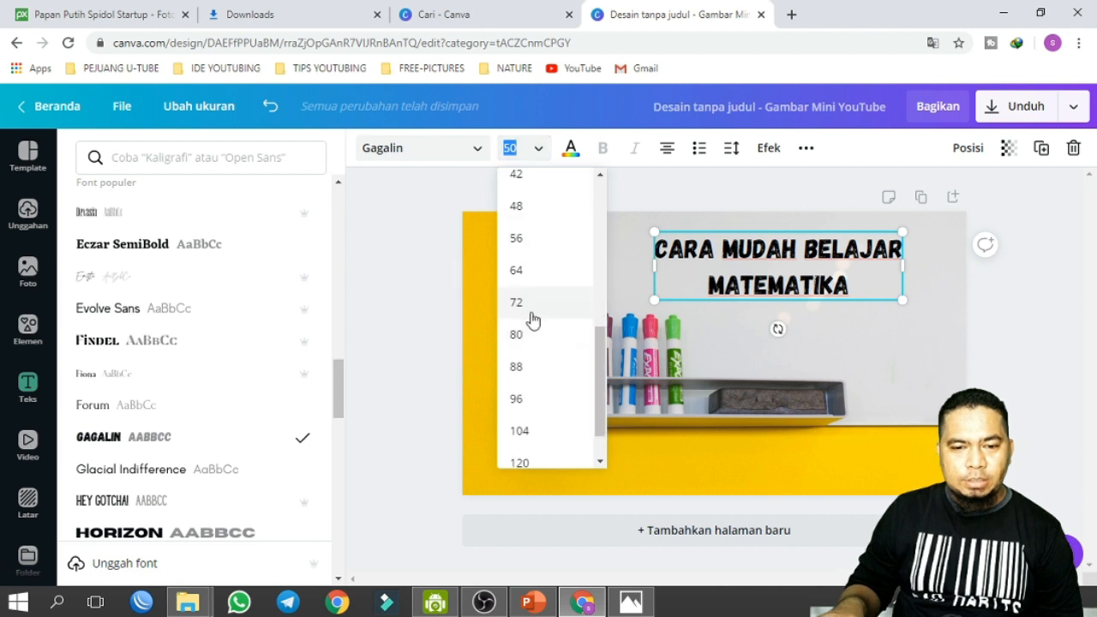
{"action": "left_click", "coordinate": [533, 319]}
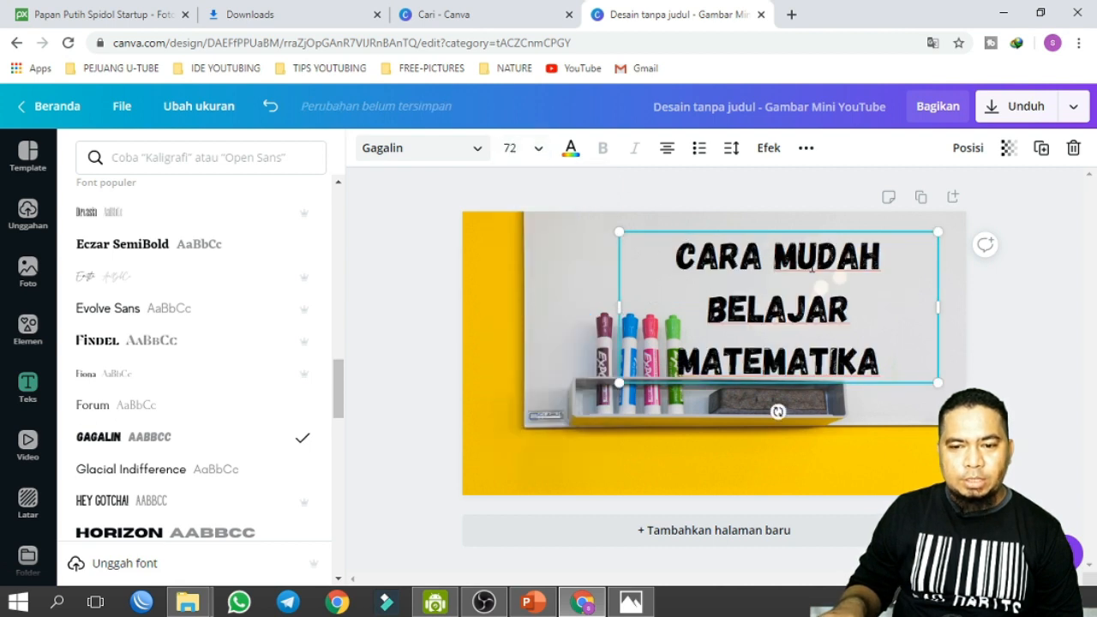
{"action": "left_click", "coordinate": [537, 148]}
{"action": "left_click", "coordinate": [539, 256]}
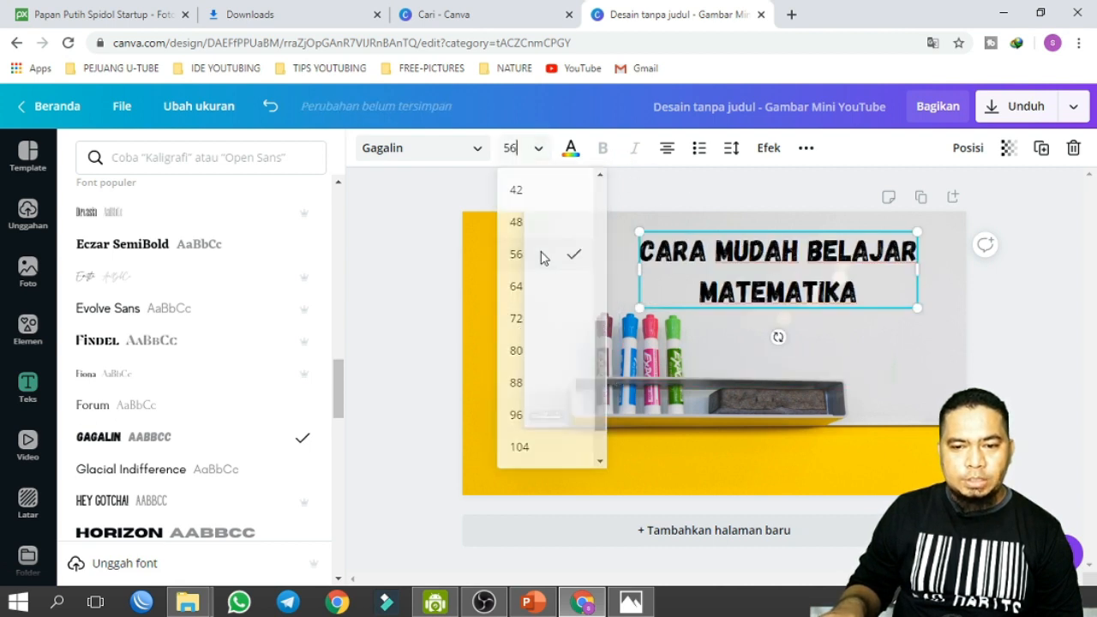
- Scale the heading up to about size 73.7 and reduce its line height
{"action": "left_click_drag", "start_coordinate": [639, 233], "coordinate": [551, 214]}
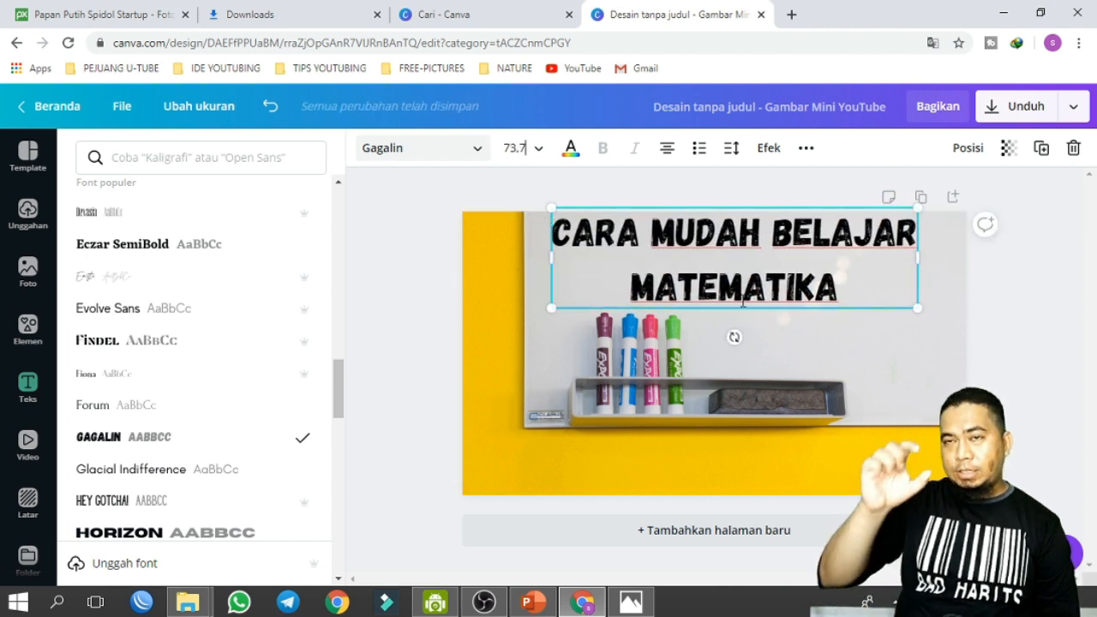
{"action": "left_click", "coordinate": [732, 151]}
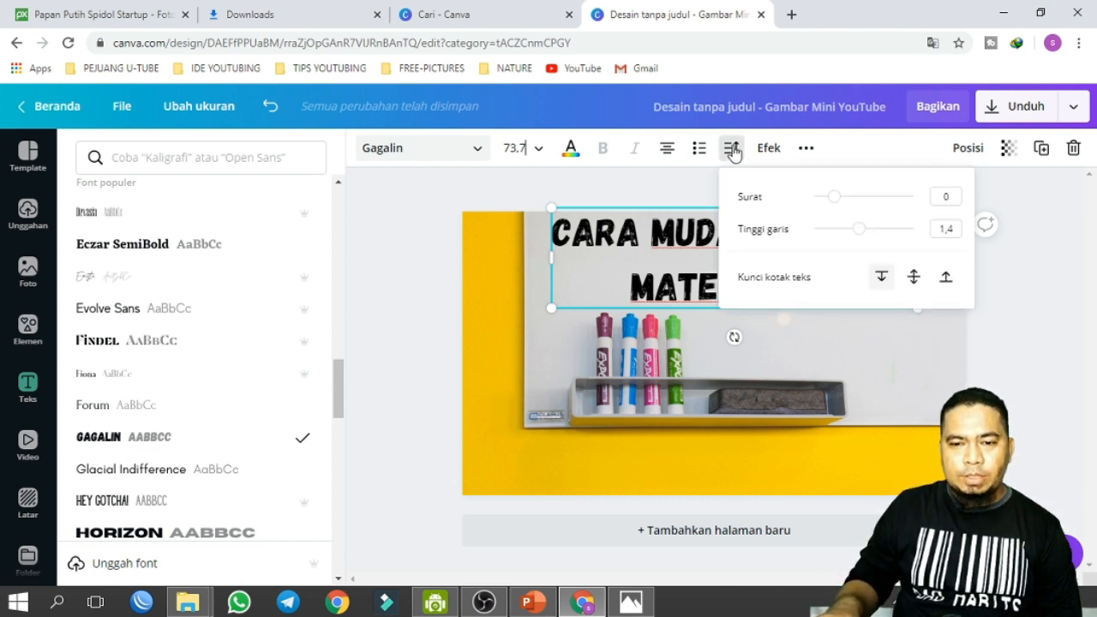
{"action": "left_click_drag", "start_coordinate": [856, 237], "coordinate": [838, 235]}
{"action": "left_click", "coordinate": [888, 332]}
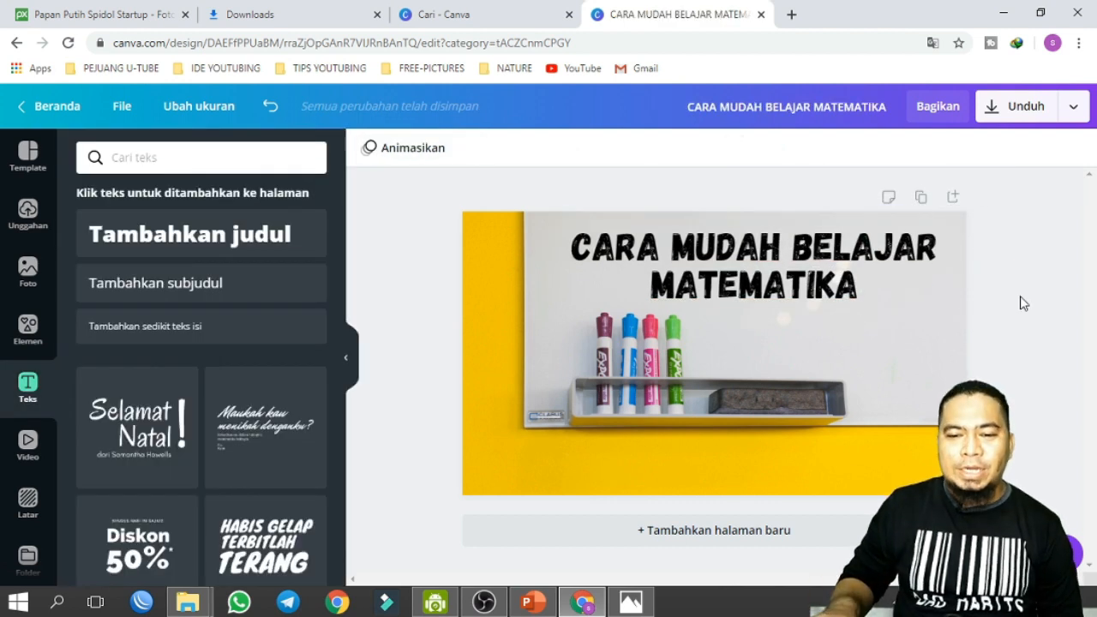
- Color the word "MUDAH" in the heading red from the standard colors
{"action": "left_click", "coordinate": [716, 248]}
{"action": "left_click_drag", "start_coordinate": [672, 249], "coordinate": [781, 249]}
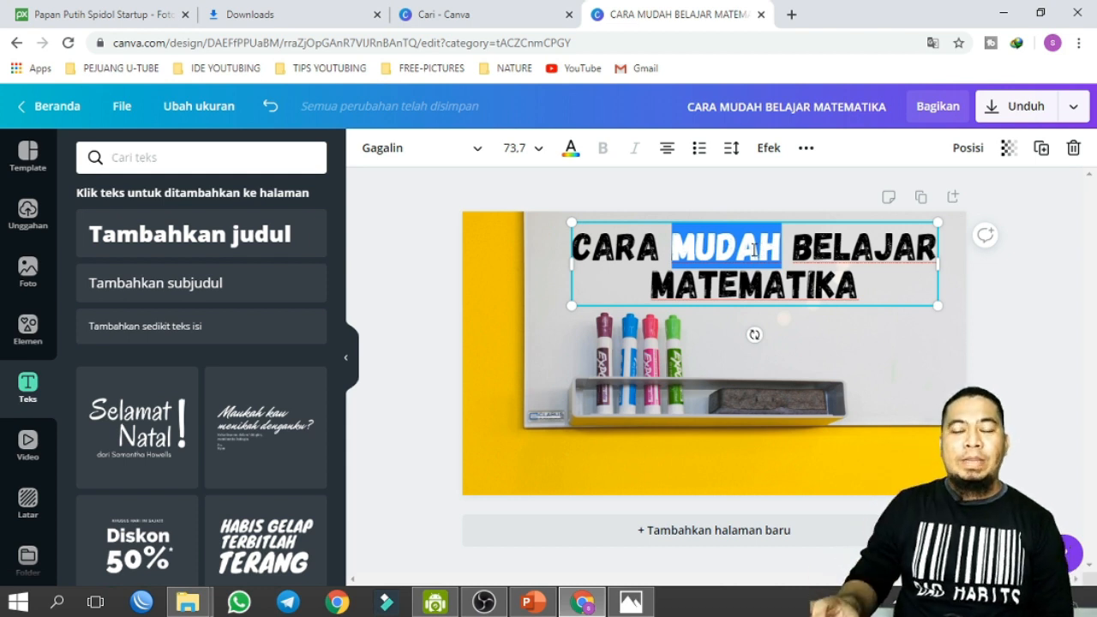
{"action": "left_click", "coordinate": [570, 149]}
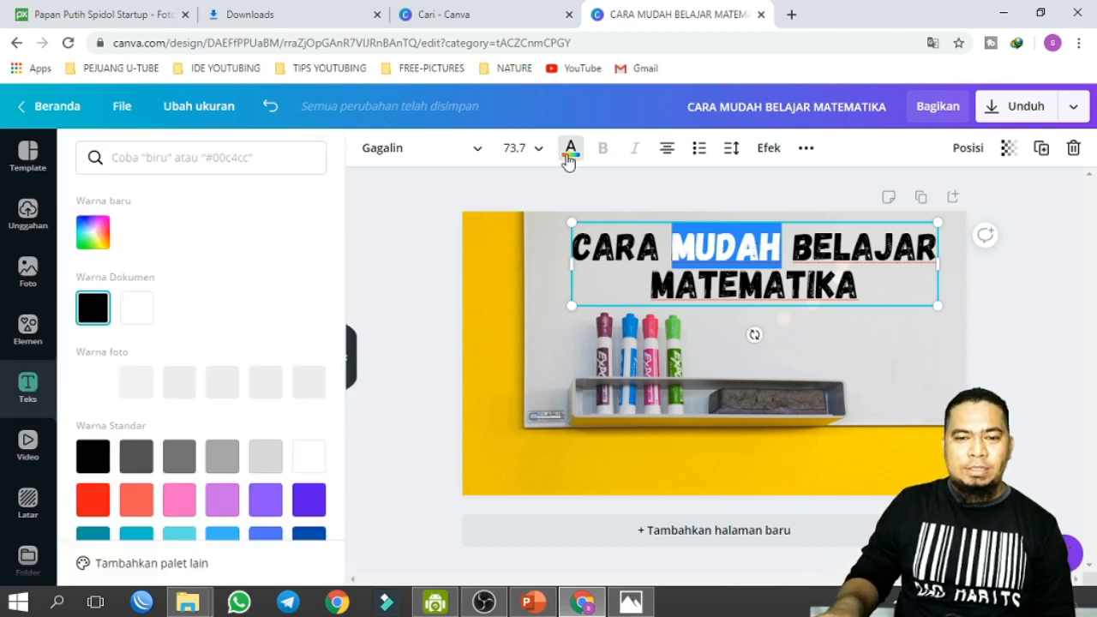
{"action": "left_click", "coordinate": [94, 503]}
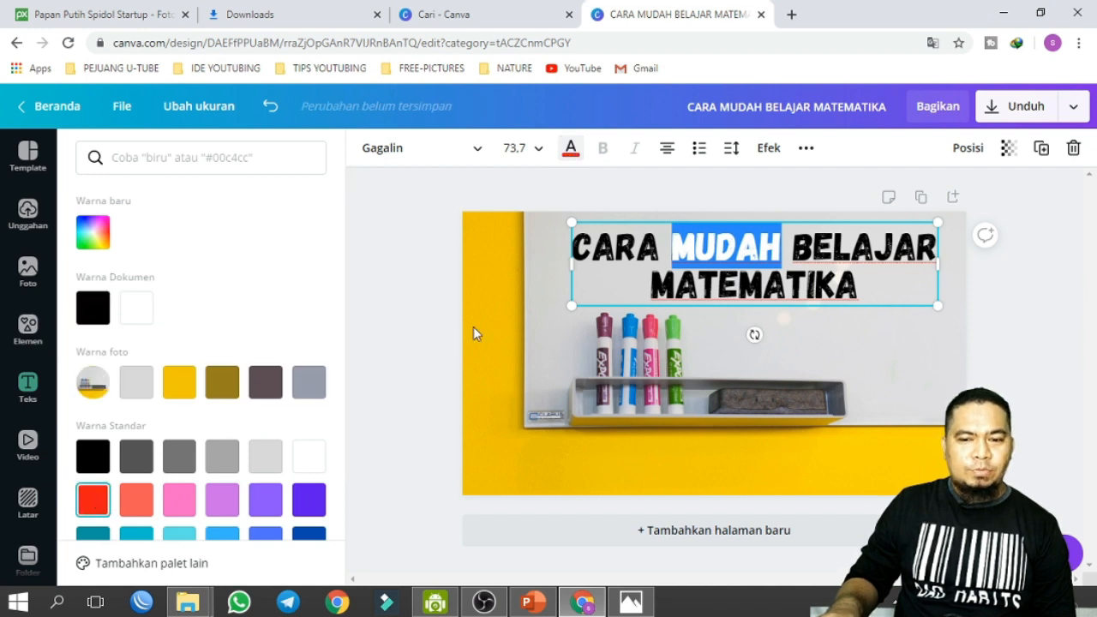
- Color the word "MATEMATIKA" in the heading red from the standard colors
{"action": "left_click", "coordinate": [718, 257]}
{"action": "left_click_drag", "start_coordinate": [653, 291], "coordinate": [848, 286]}
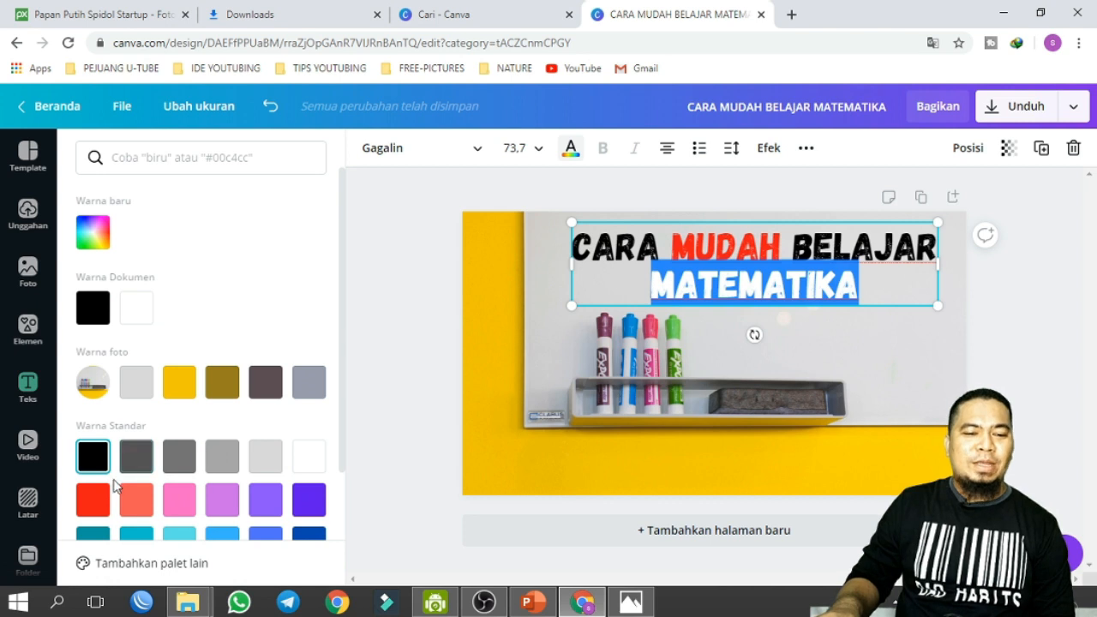
{"action": "left_click", "coordinate": [92, 501]}
{"action": "left_click", "coordinate": [861, 294]}
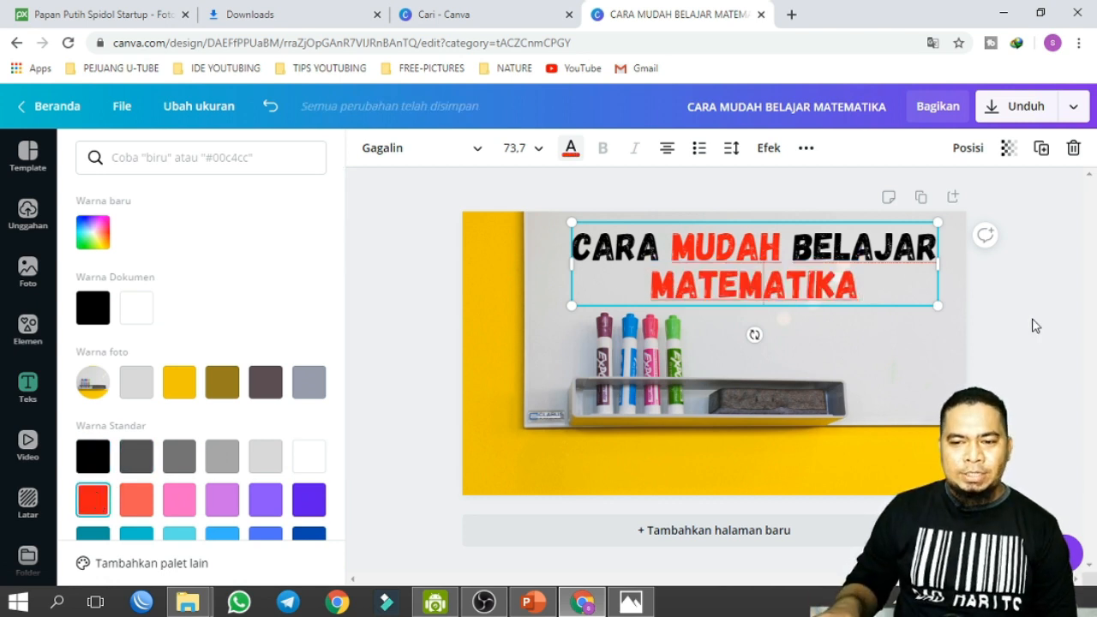
- Add a subheading reading "5 Menit Langsung Bisa !!!" below the title
{"action": "left_click", "coordinate": [27, 387]}
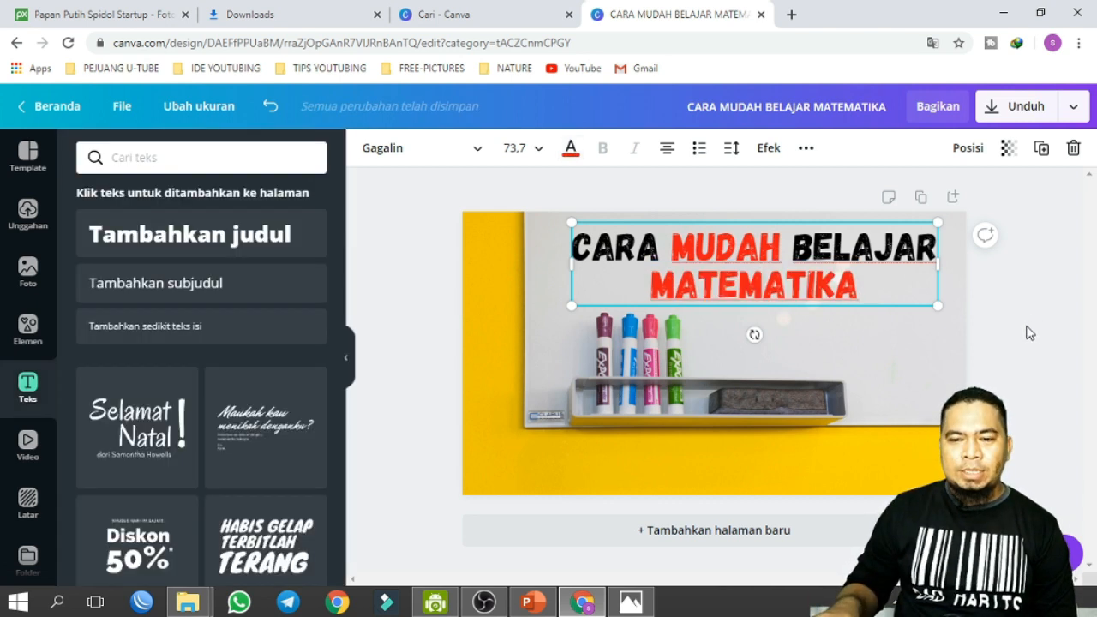
{"action": "left_click", "coordinate": [166, 295]}
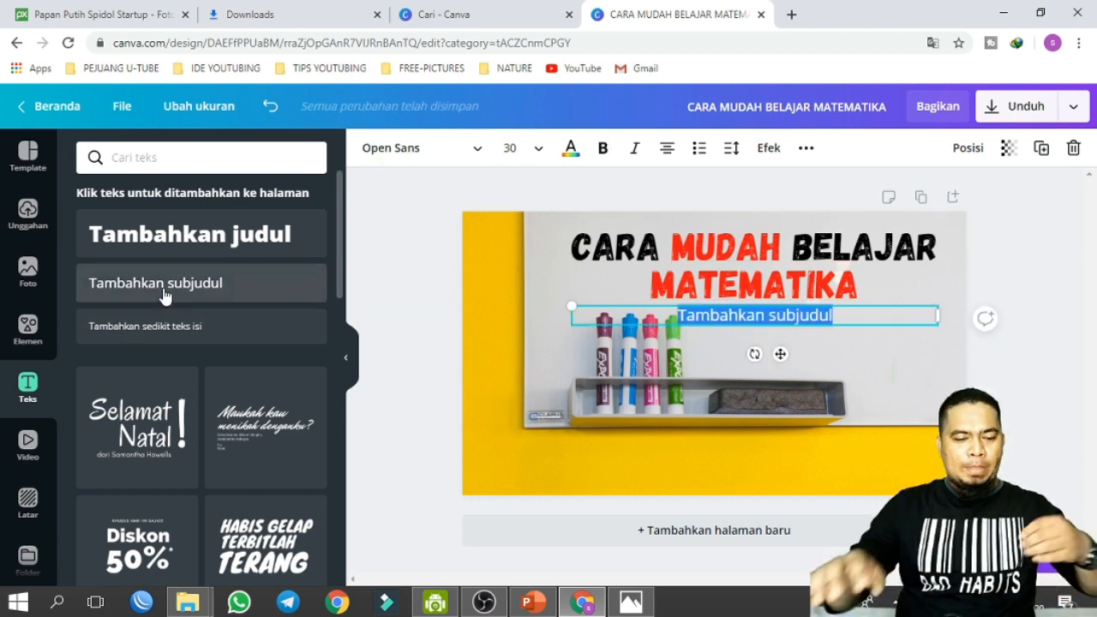
{"action": "type", "text": "5 Menit Langsu"}
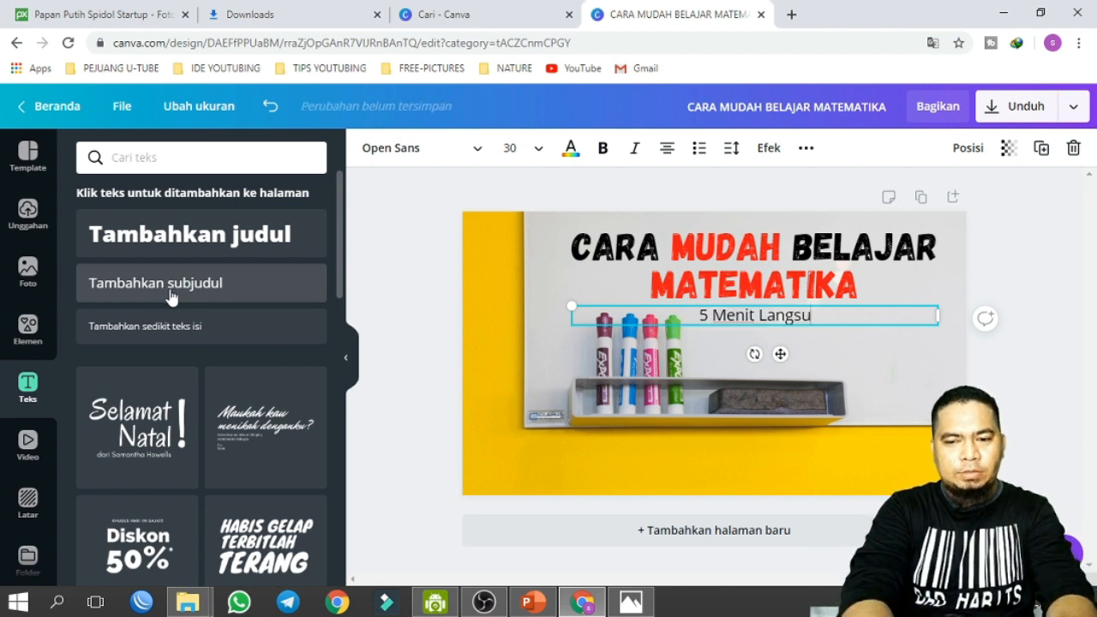
{"action": "type", "text": "ng Bisa !!!"}
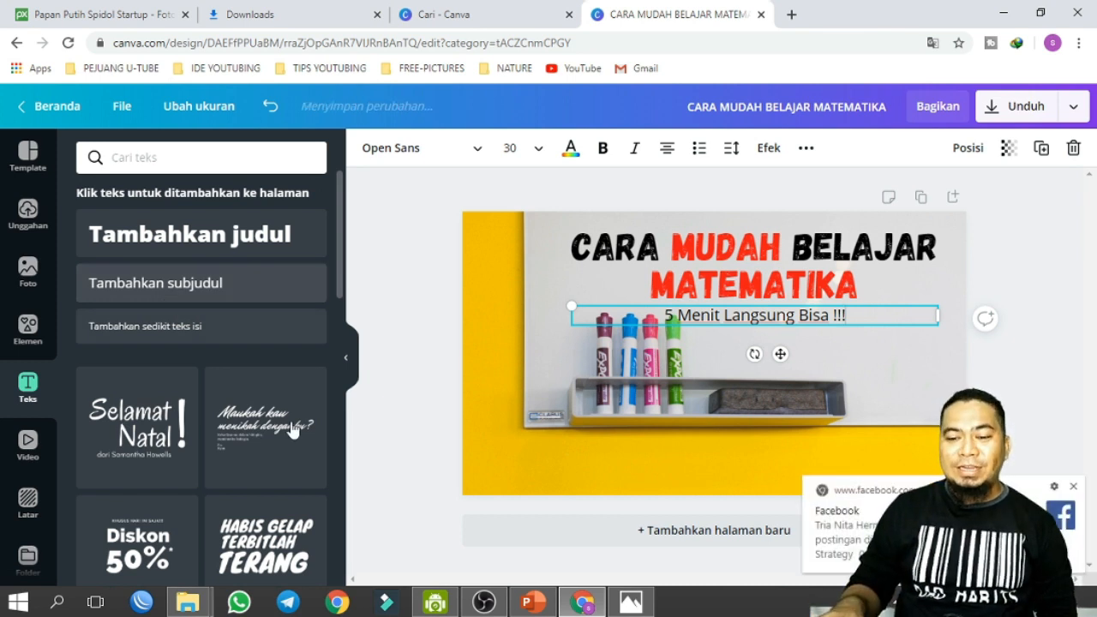
{"action": "left_click", "coordinate": [1075, 489]}
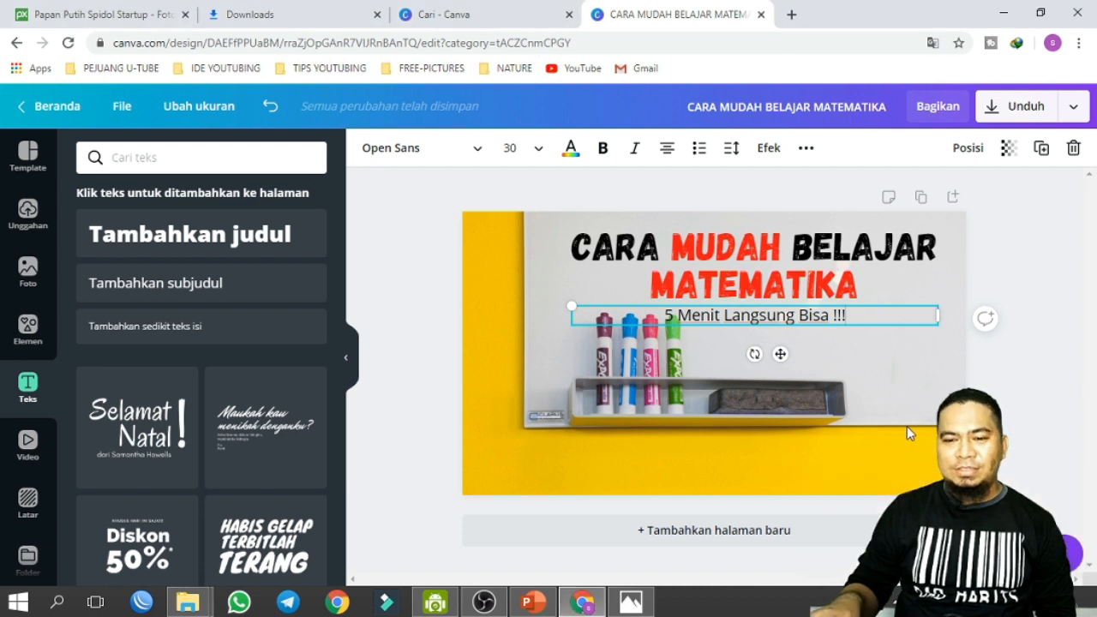
- Shift the subheading lower on the whiteboard, away from the title, and set its font to Intro Script
{"action": "left_click_drag", "start_coordinate": [914, 334], "coordinate": [694, 332]}
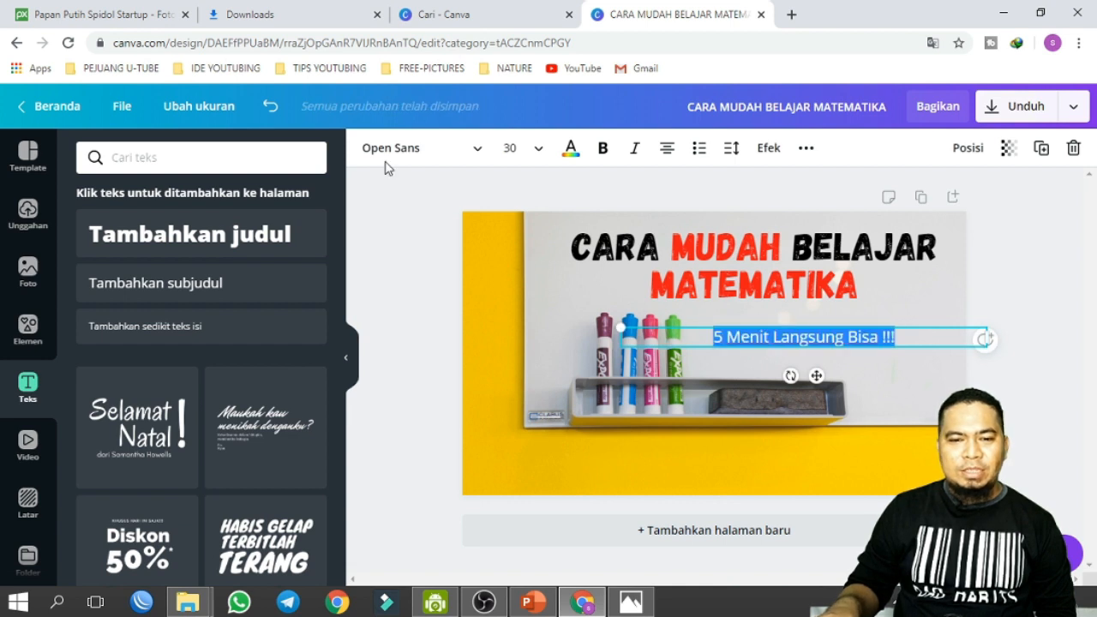
{"action": "left_click", "coordinate": [480, 149]}
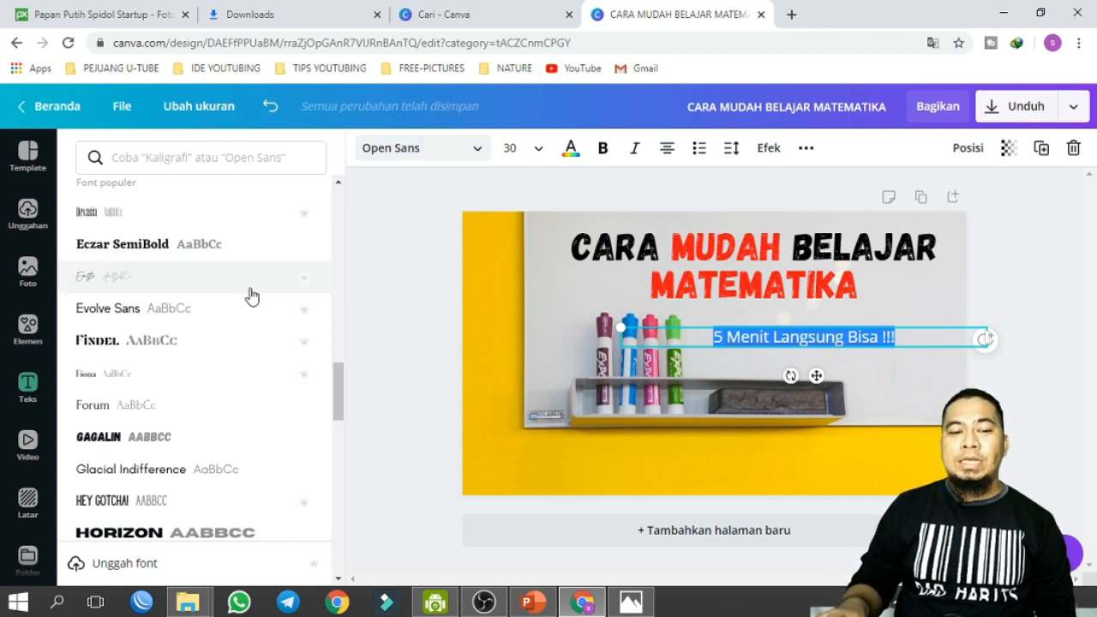
{"action": "scroll", "coordinate": [200, 455], "scroll_direction": "down", "scroll_amount": 2}
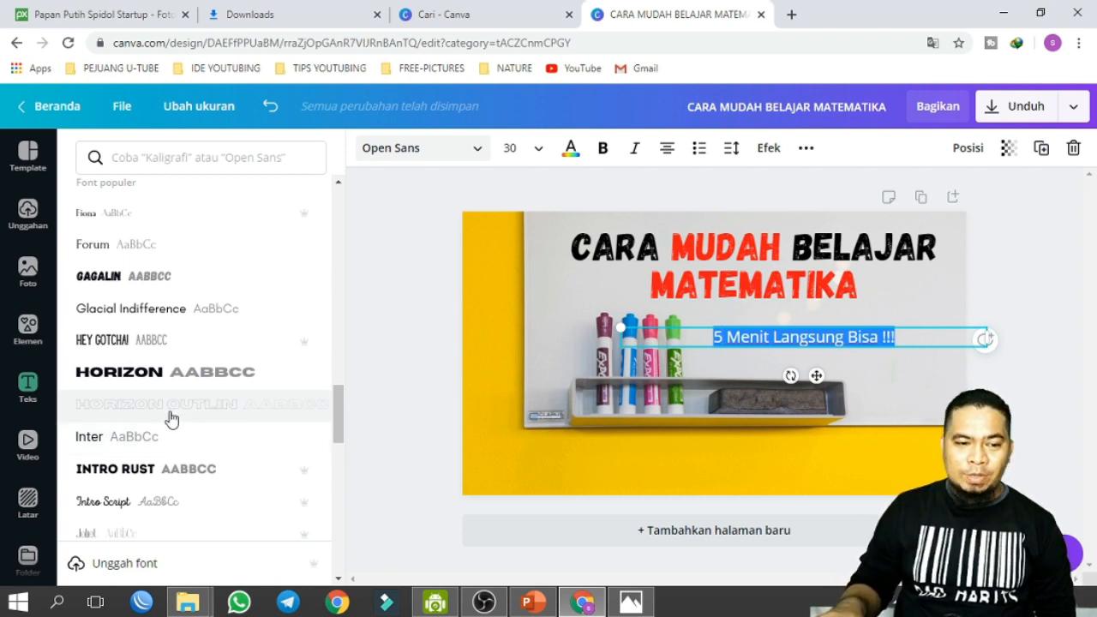
{"action": "scroll", "coordinate": [174, 420], "scroll_direction": "down", "scroll_amount": 2}
{"action": "scroll", "coordinate": [174, 420], "scroll_direction": "down", "scroll_amount": 1}
{"action": "left_click", "coordinate": [127, 261]}
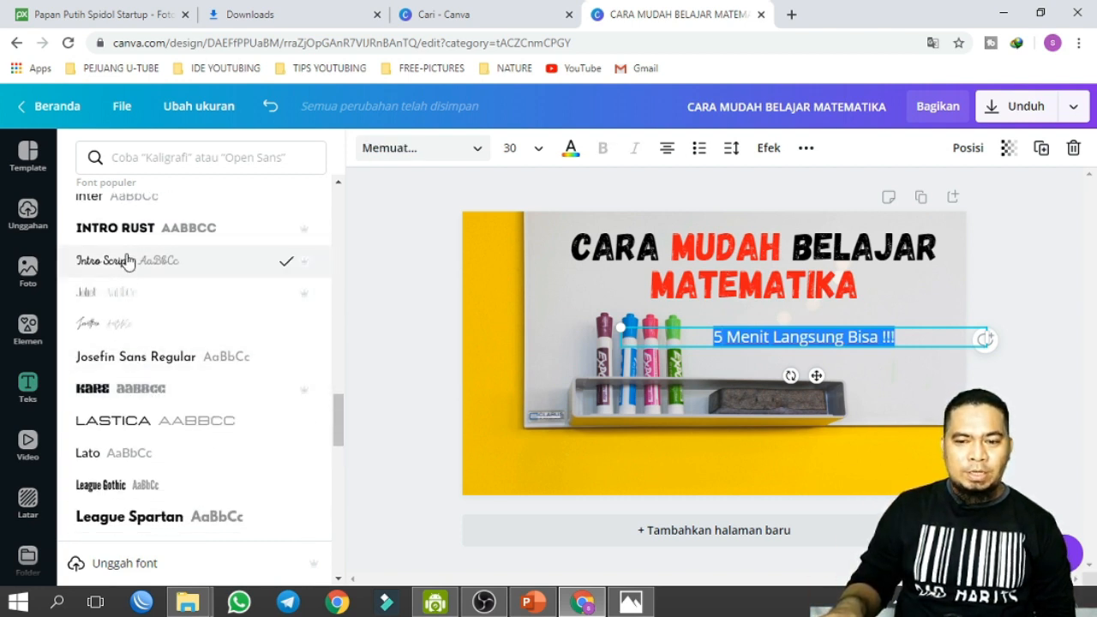
{"action": "left_click", "coordinate": [998, 383]}
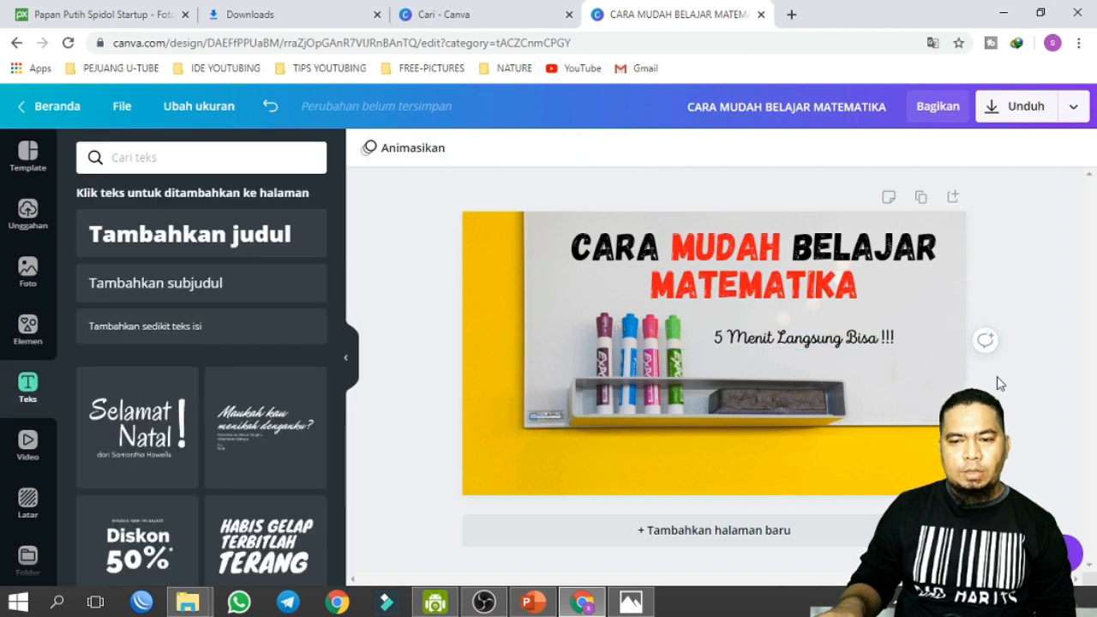
- Try enlarging the subheading, first scaling it to size 42.6 and choosing font size 80
{"action": "left_click", "coordinate": [900, 341]}
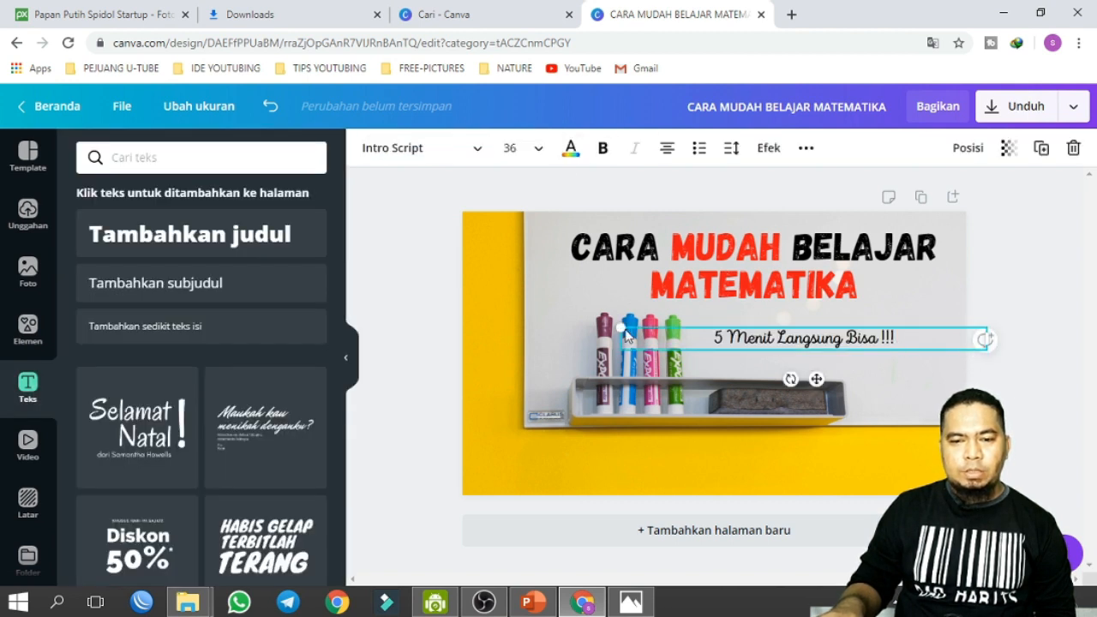
{"action": "left_click_drag", "start_coordinate": [586, 293], "coordinate": [562, 269]}
{"action": "left_click", "coordinate": [540, 151]}
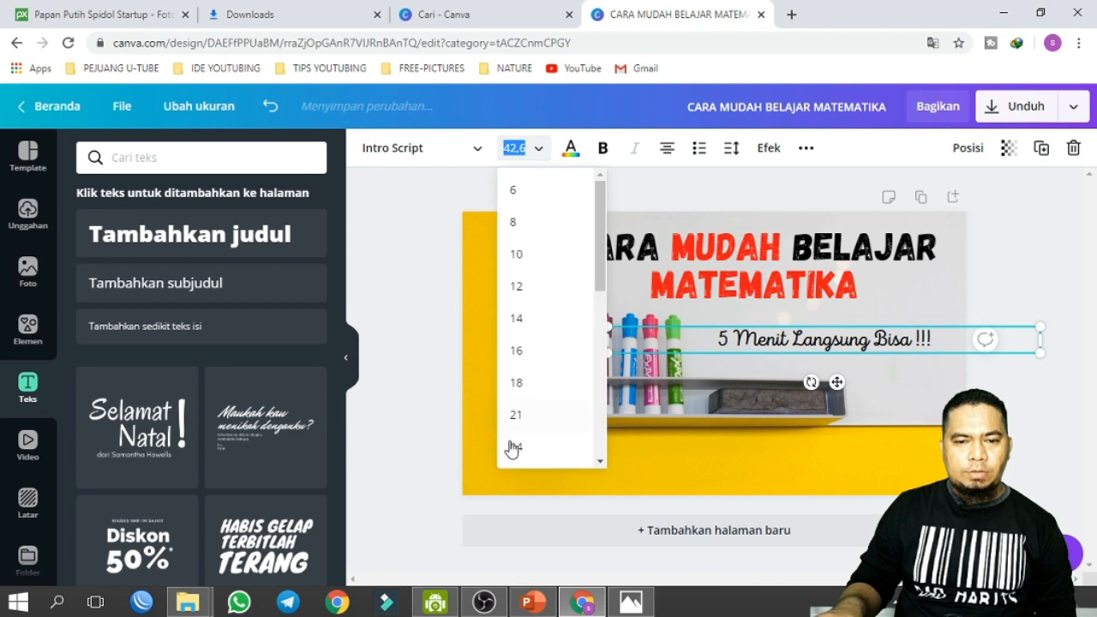
{"action": "scroll", "coordinate": [516, 437], "scroll_direction": "down", "scroll_amount": 3}
{"action": "scroll", "coordinate": [550, 364], "scroll_direction": "down", "scroll_amount": 3}
{"action": "left_click", "coordinate": [529, 291]}
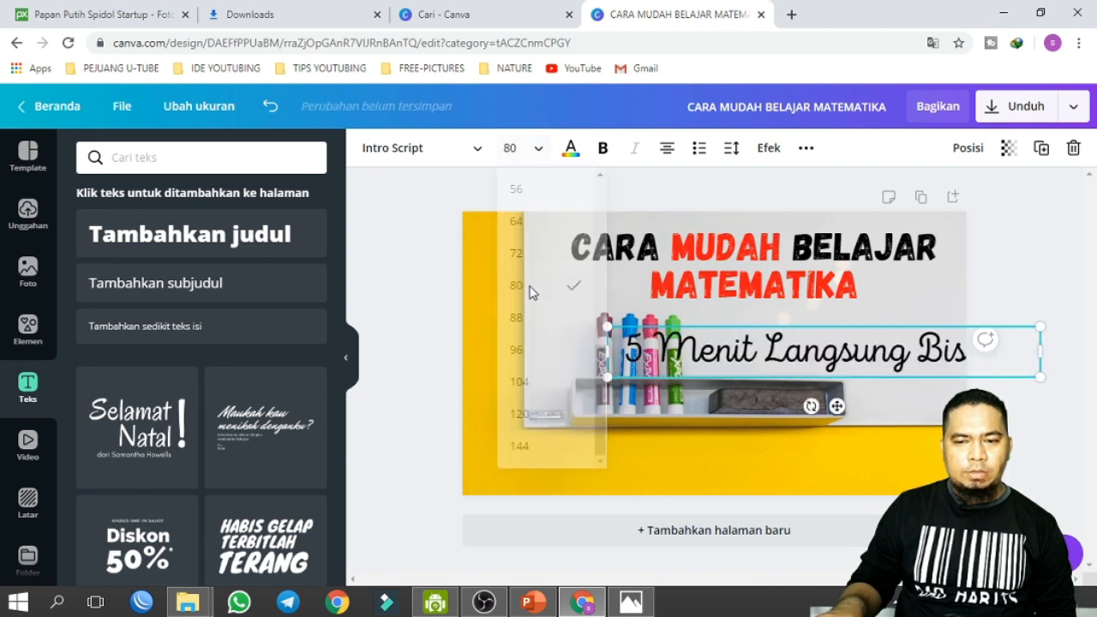
- Set the subheading's font size to 56 and place it beside the markers, just under the title
{"action": "left_click", "coordinate": [526, 151]}
{"action": "left_click", "coordinate": [517, 218]}
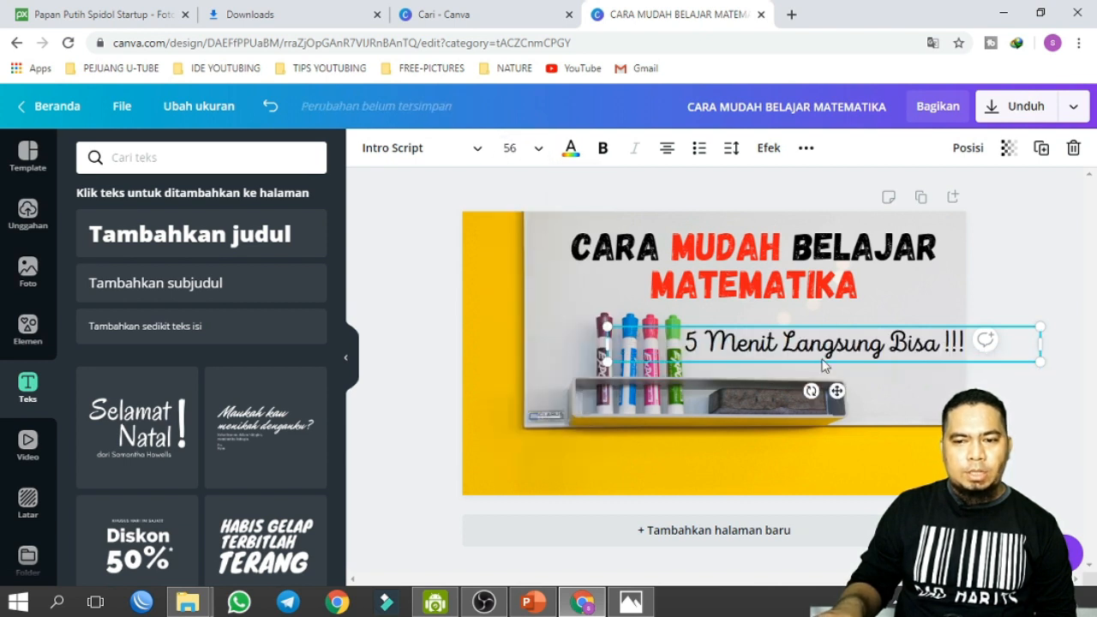
{"action": "left_click_drag", "start_coordinate": [852, 353], "coordinate": [847, 366]}
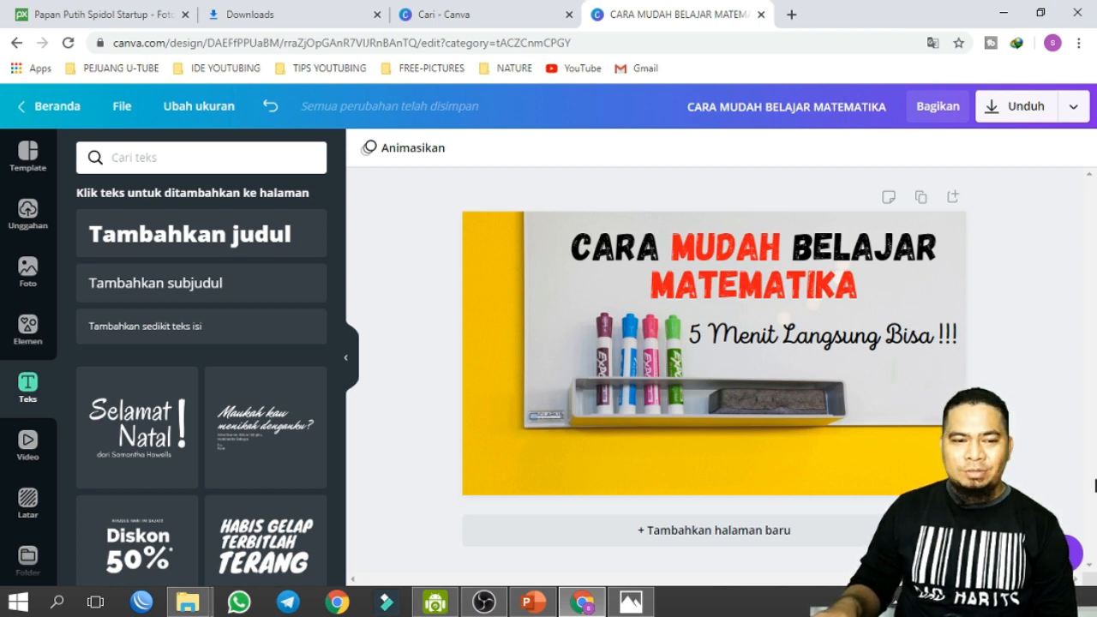
- Search the design elements for "teaching"
{"action": "left_click", "coordinate": [26, 331]}
{"action": "left_click", "coordinate": [233, 156]}
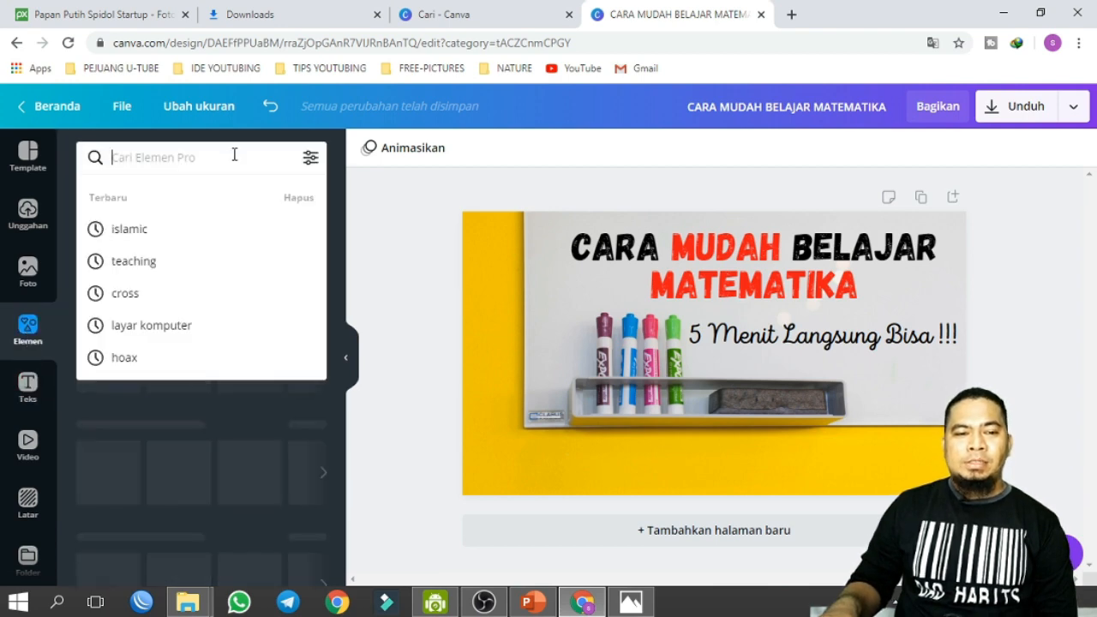
{"action": "left_click", "coordinate": [137, 262]}
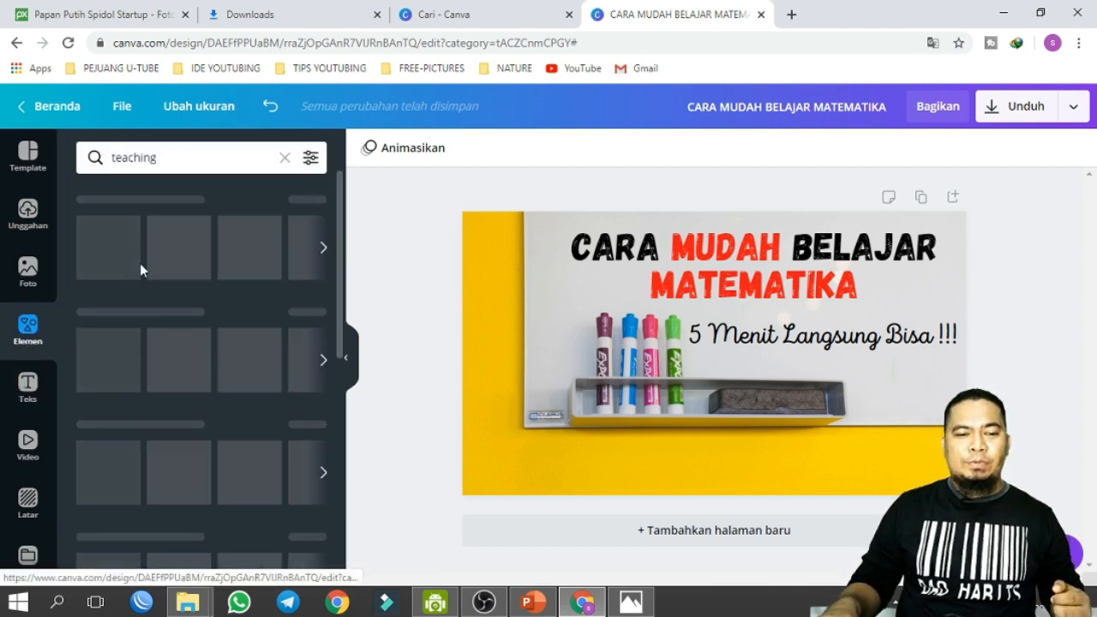
- Try the suitcase-bodied teacher graphic from the teaching results on the thumbnail and delete it
{"action": "scroll", "coordinate": [261, 388], "scroll_direction": "down", "scroll_amount": 2}
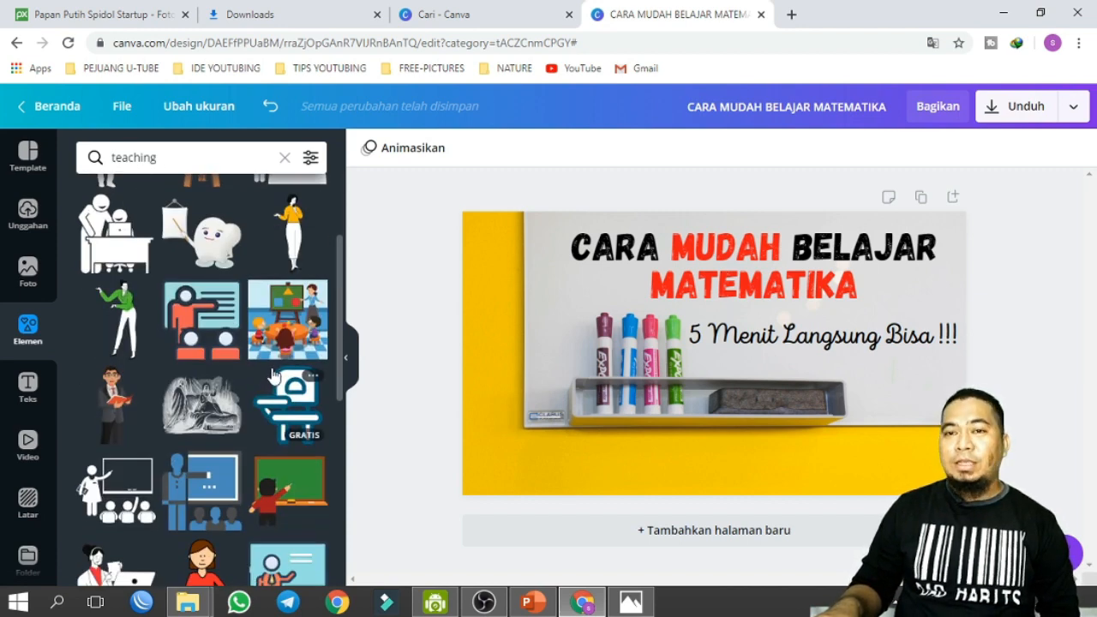
{"action": "scroll", "coordinate": [271, 375], "scroll_direction": "down", "scroll_amount": 2}
{"action": "scroll", "coordinate": [273, 373], "scroll_direction": "down", "scroll_amount": 2}
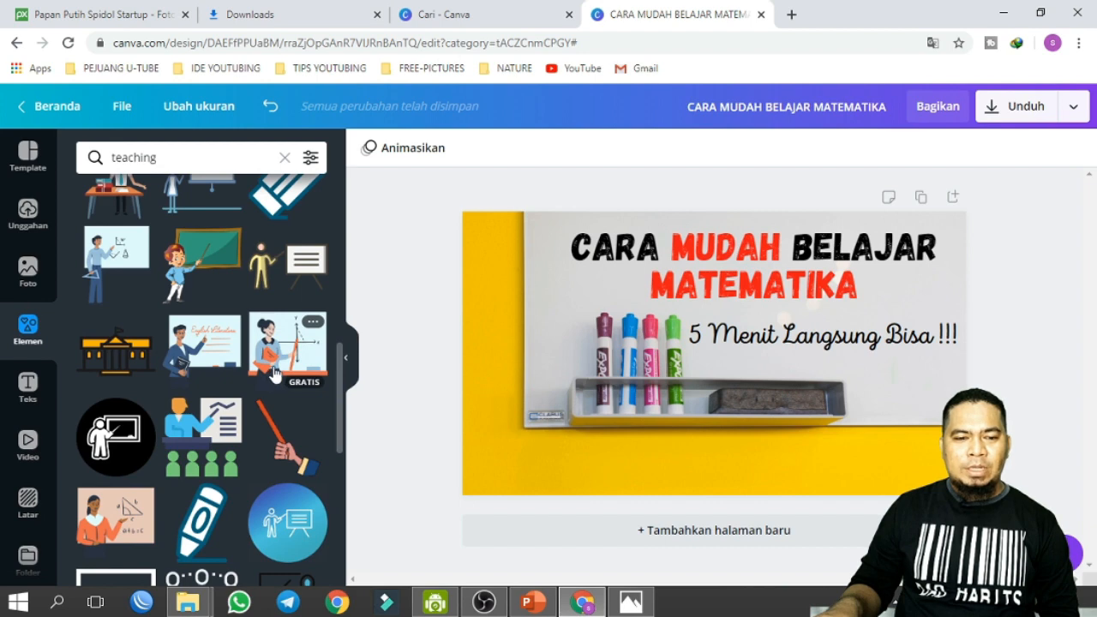
{"action": "scroll", "coordinate": [274, 374], "scroll_direction": "down", "scroll_amount": 2}
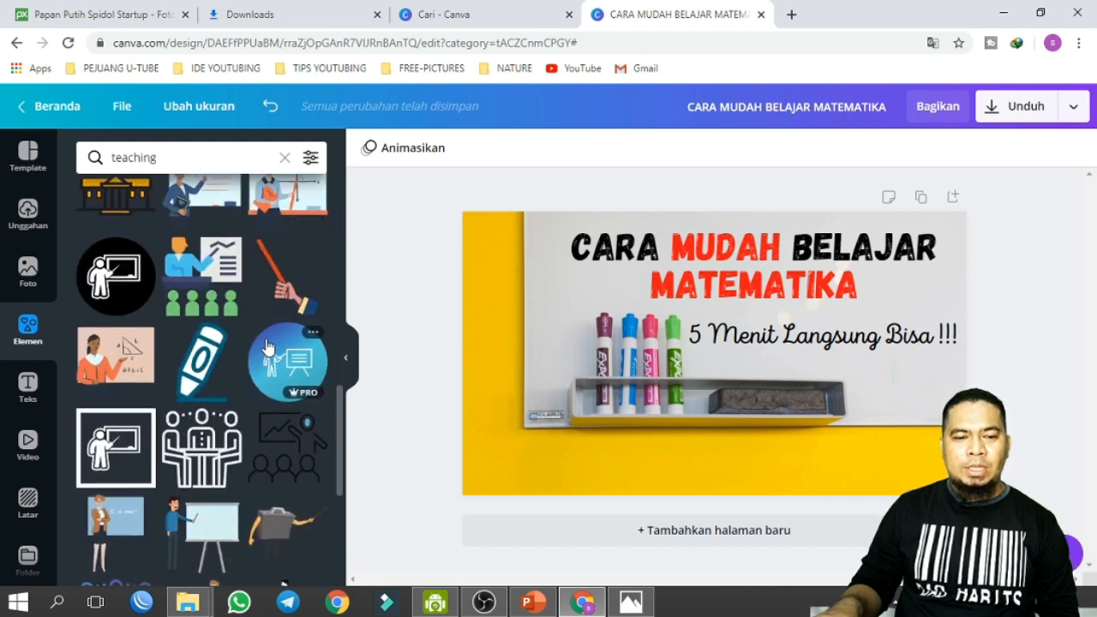
{"action": "scroll", "coordinate": [268, 348], "scroll_direction": "down", "scroll_amount": 3}
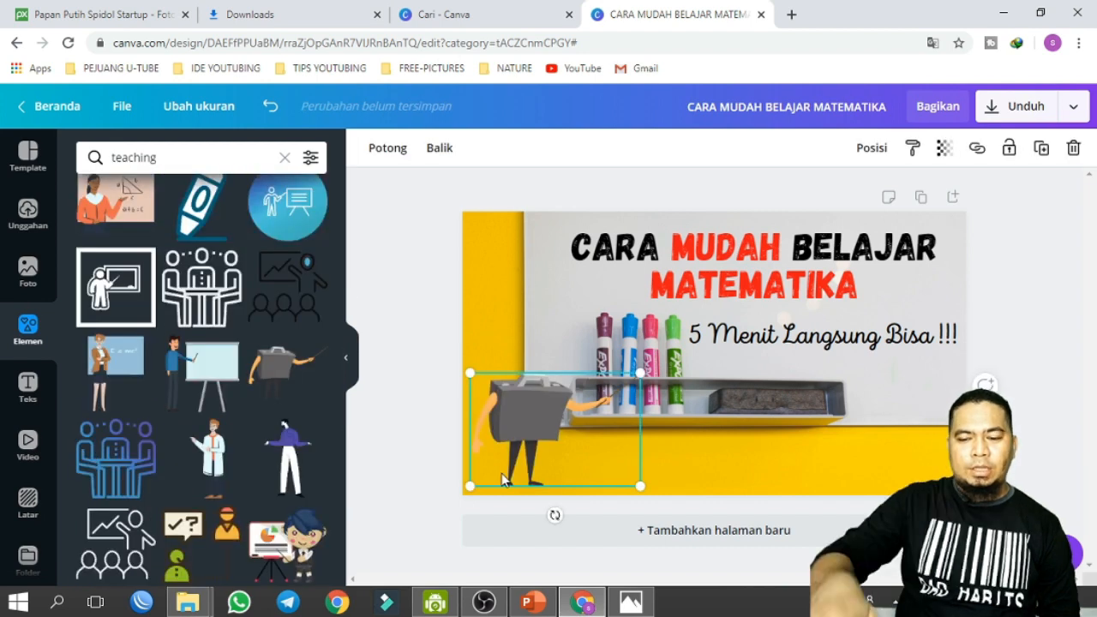
{"action": "key", "text": "Delete"}
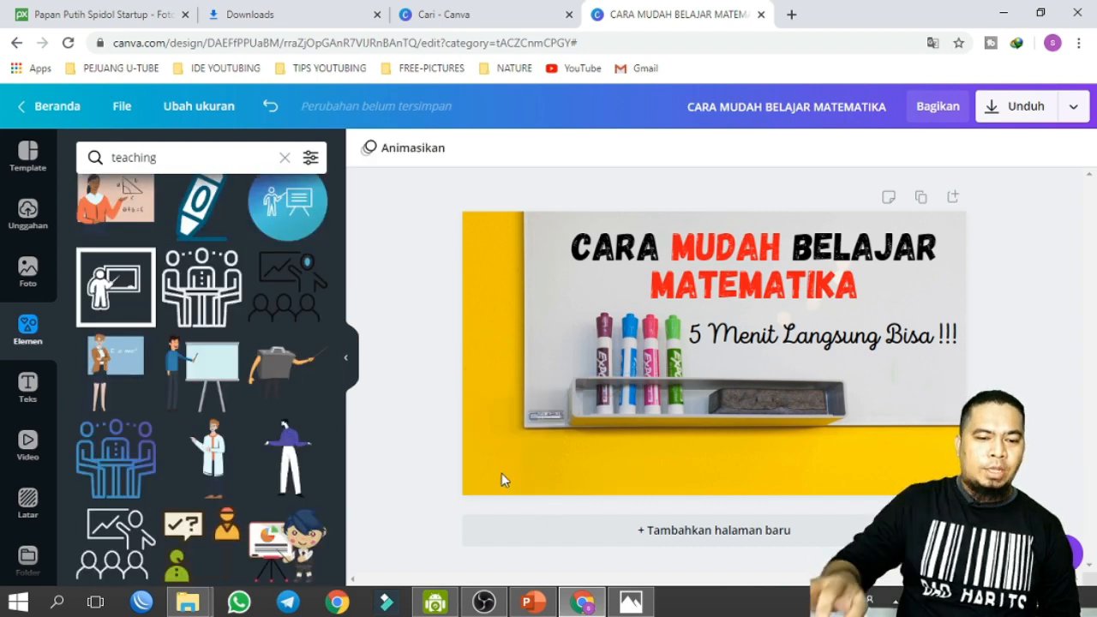
- Add the suited teacher holding a red book beside the title and scale him to nearly the thumbnail's full height
{"action": "scroll", "coordinate": [204, 412], "scroll_direction": "down", "scroll_amount": 2}
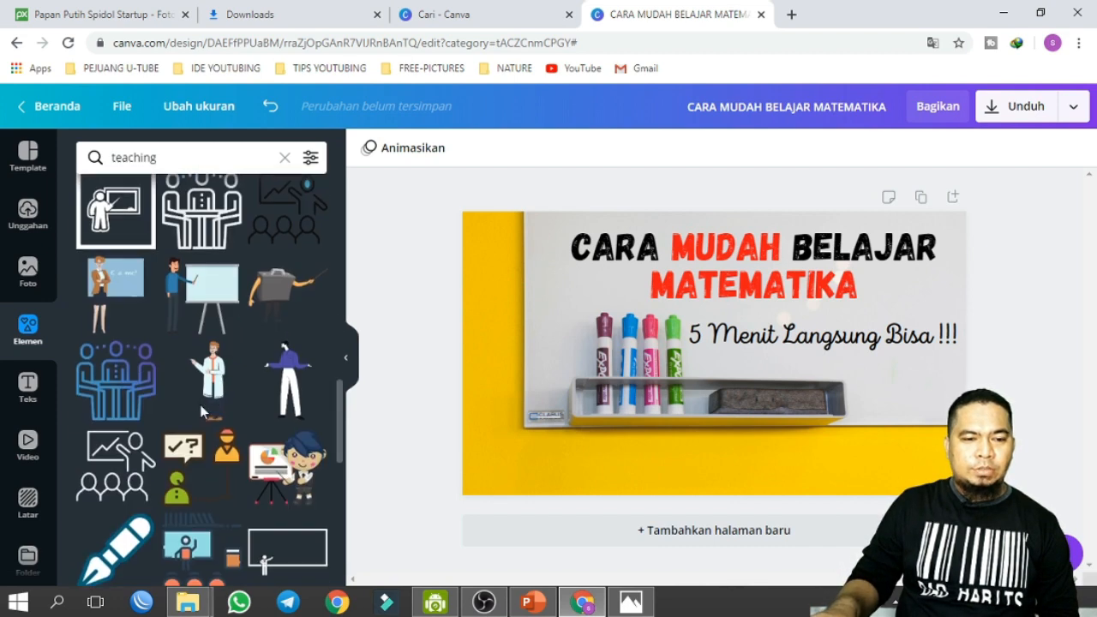
{"action": "scroll", "coordinate": [203, 413], "scroll_direction": "up", "scroll_amount": 8}
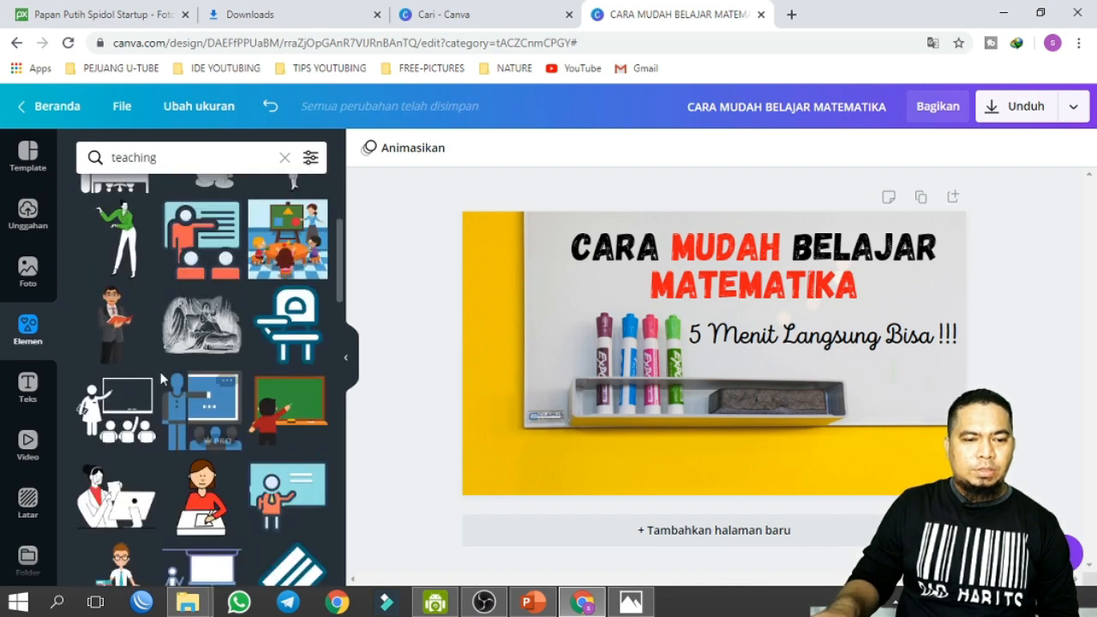
{"action": "left_click", "coordinate": [117, 328]}
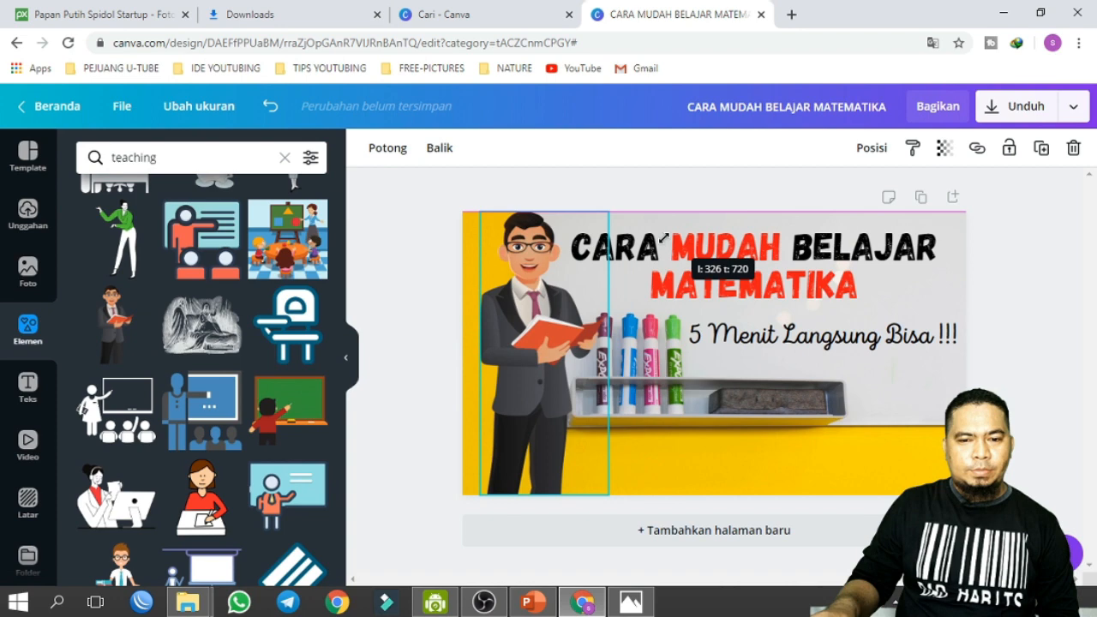
{"action": "mouse_move", "coordinate": [667, 232]}
{"action": "left_mouse_down"}
{"action": "mouse_move", "coordinate": [651, 255]}
{"action": "mouse_move", "coordinate": [658, 239]}
{"action": "left_mouse_up"}
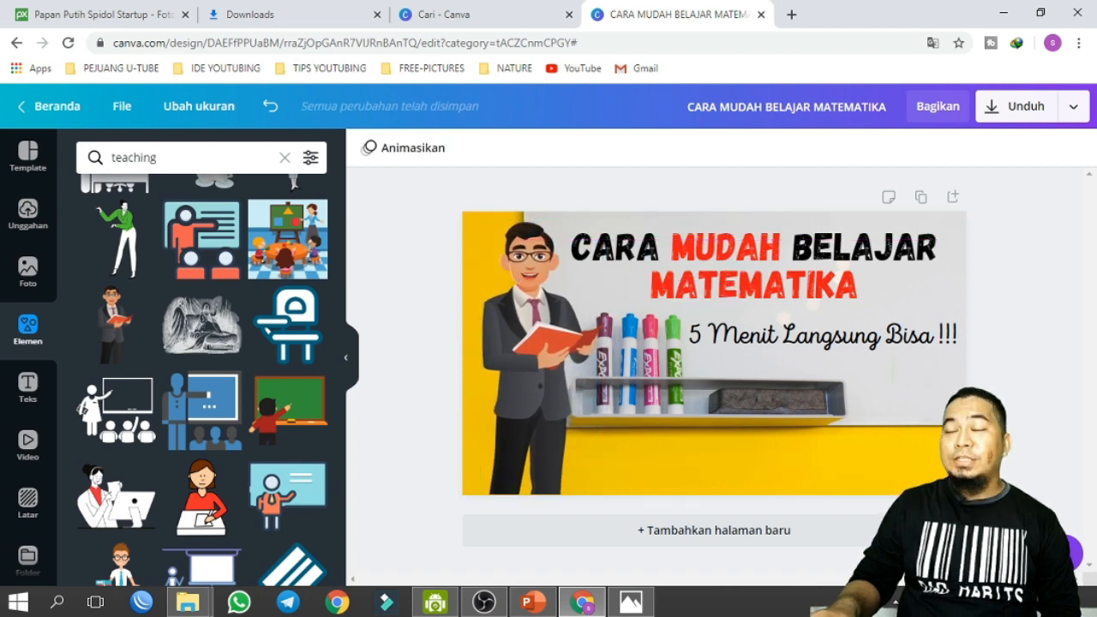
- Preview the finished thumbnail in full screen and return to the editor
{"action": "left_click", "coordinate": [971, 553]}
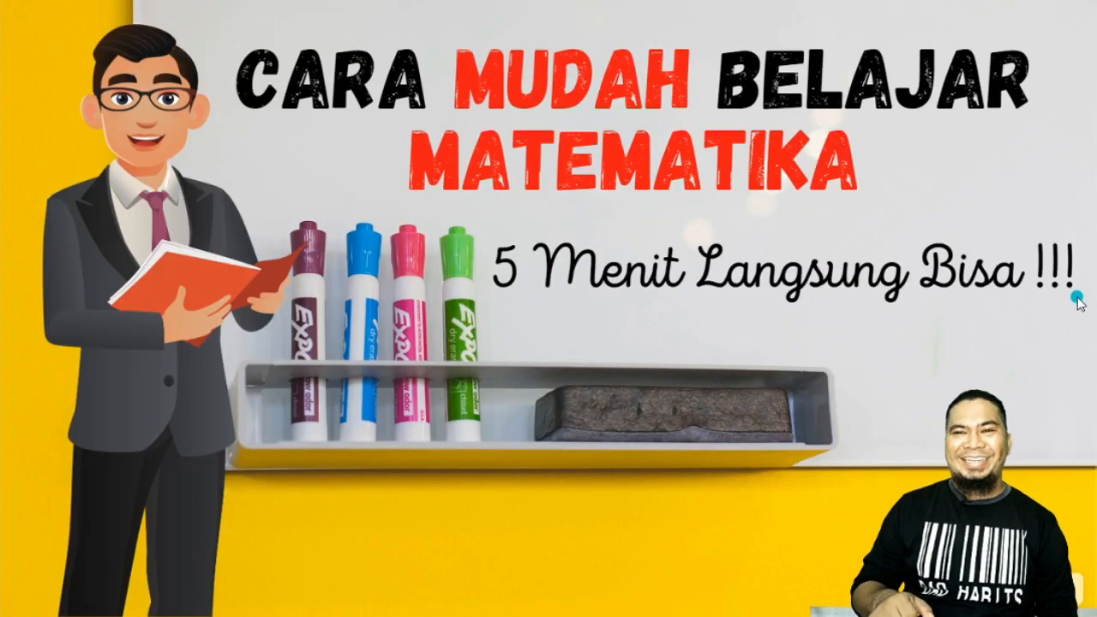
{"action": "key", "text": "Escape"}
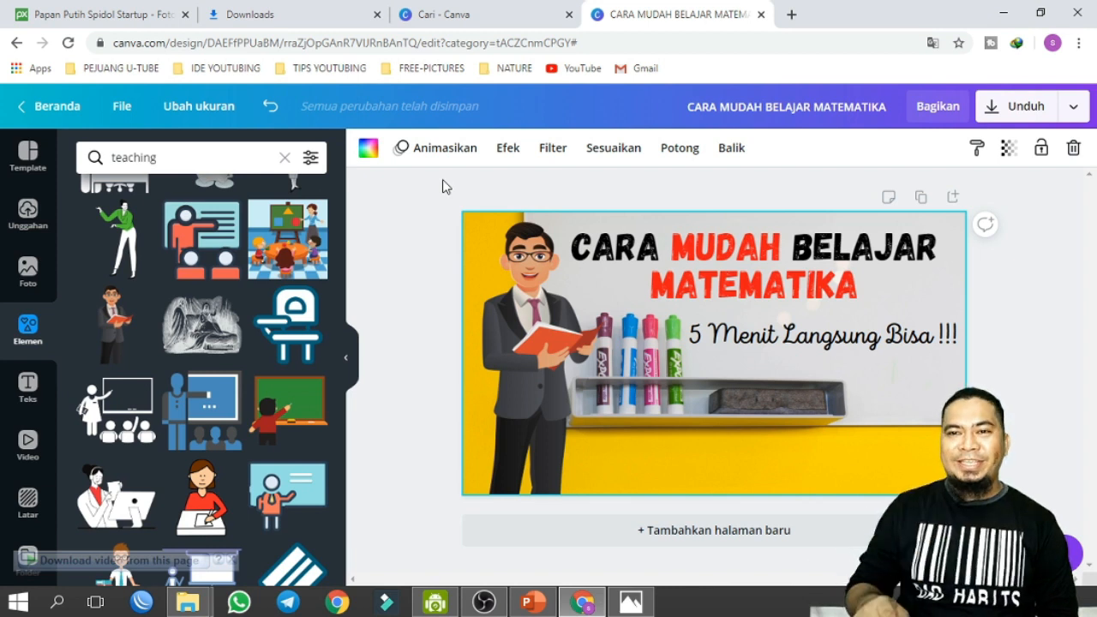
- Try the Stomp, Rise and Tumble page animations and apply Pop
{"action": "left_click", "coordinate": [406, 152]}
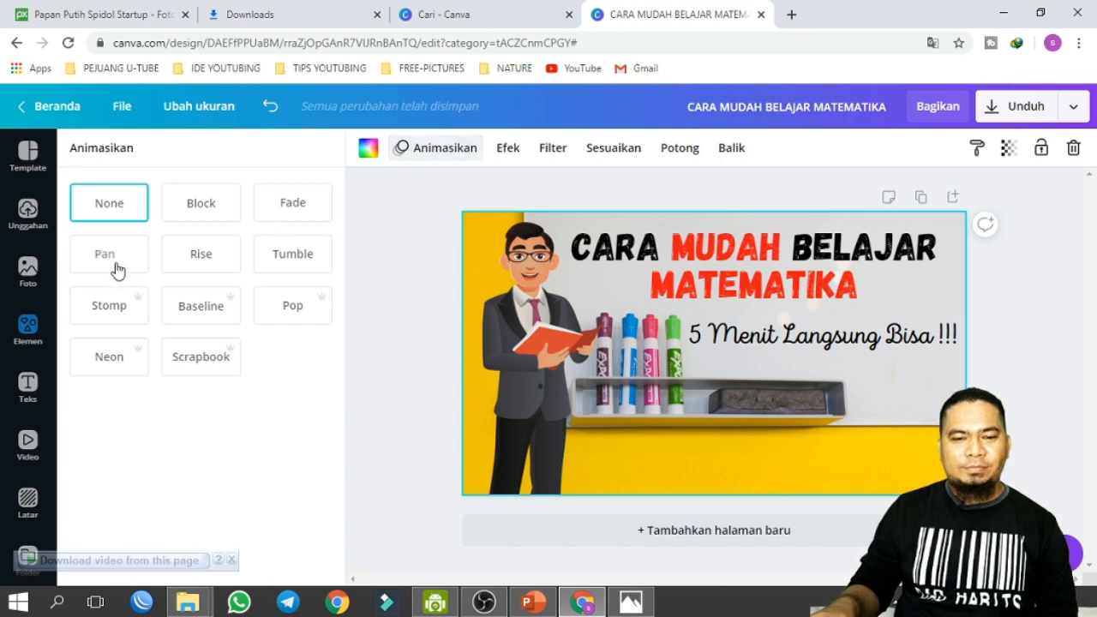
{"action": "left_click", "coordinate": [110, 317]}
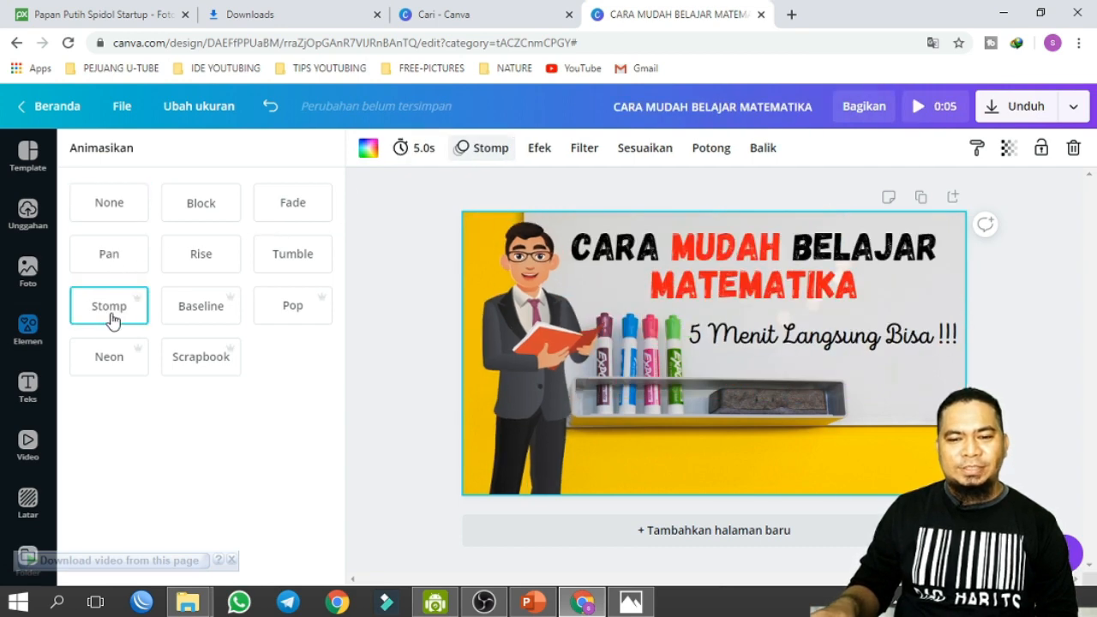
{"action": "left_click", "coordinate": [205, 269]}
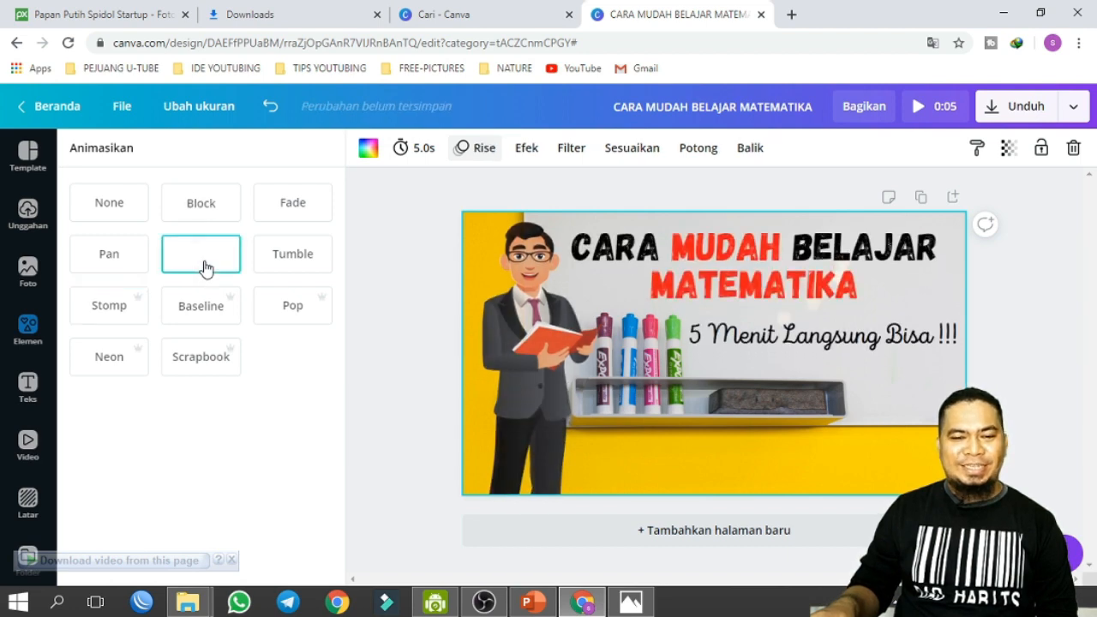
{"action": "left_click", "coordinate": [289, 275]}
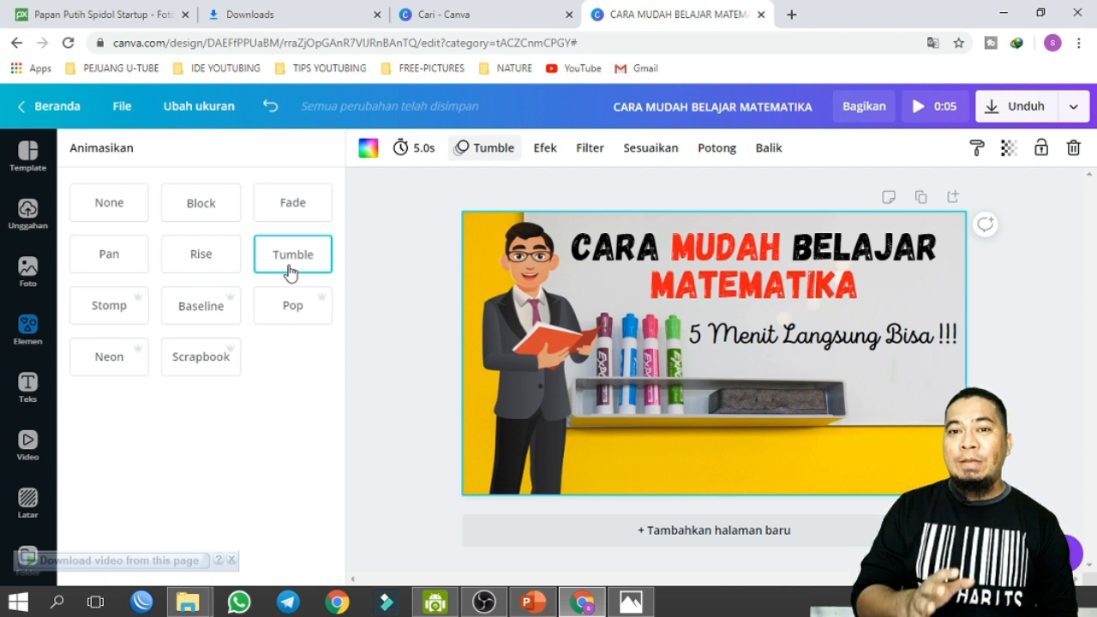
{"action": "left_click", "coordinate": [292, 306]}
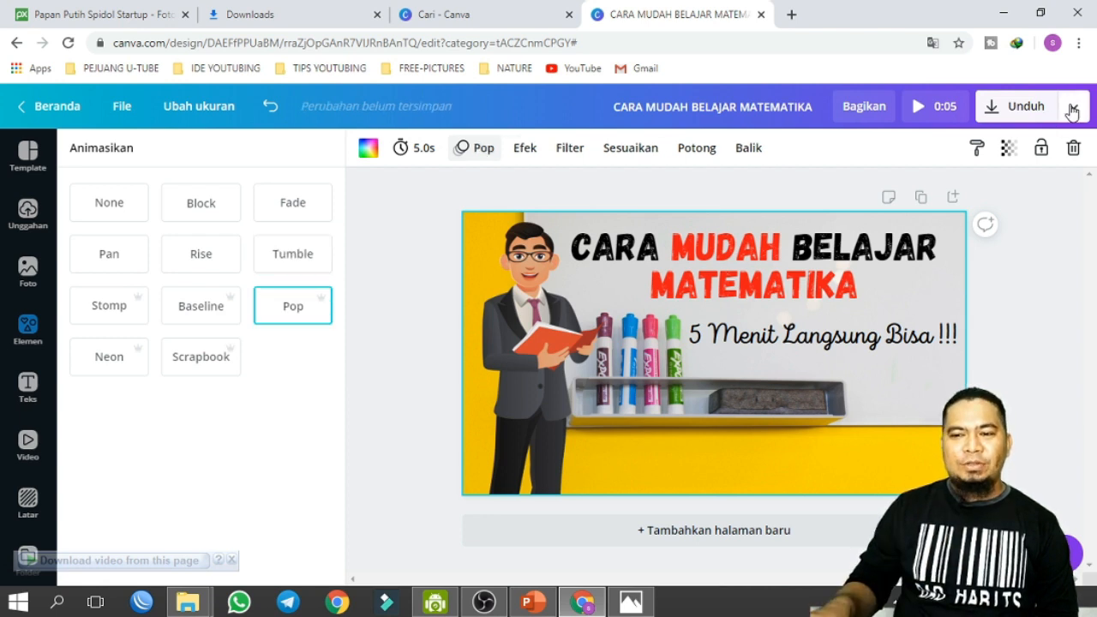
- Download the thumbnail as a PNG file at size 1x
{"action": "left_click", "coordinate": [1071, 112]}
{"action": "left_click", "coordinate": [971, 188]}
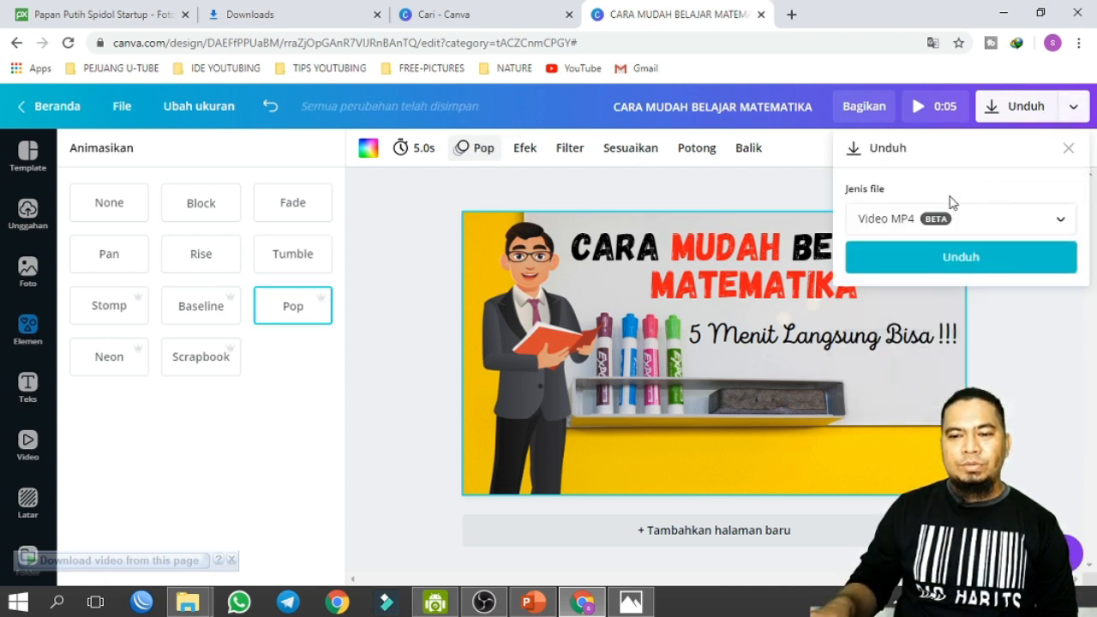
{"action": "left_click", "coordinate": [950, 219]}
{"action": "left_click", "coordinate": [912, 114]}
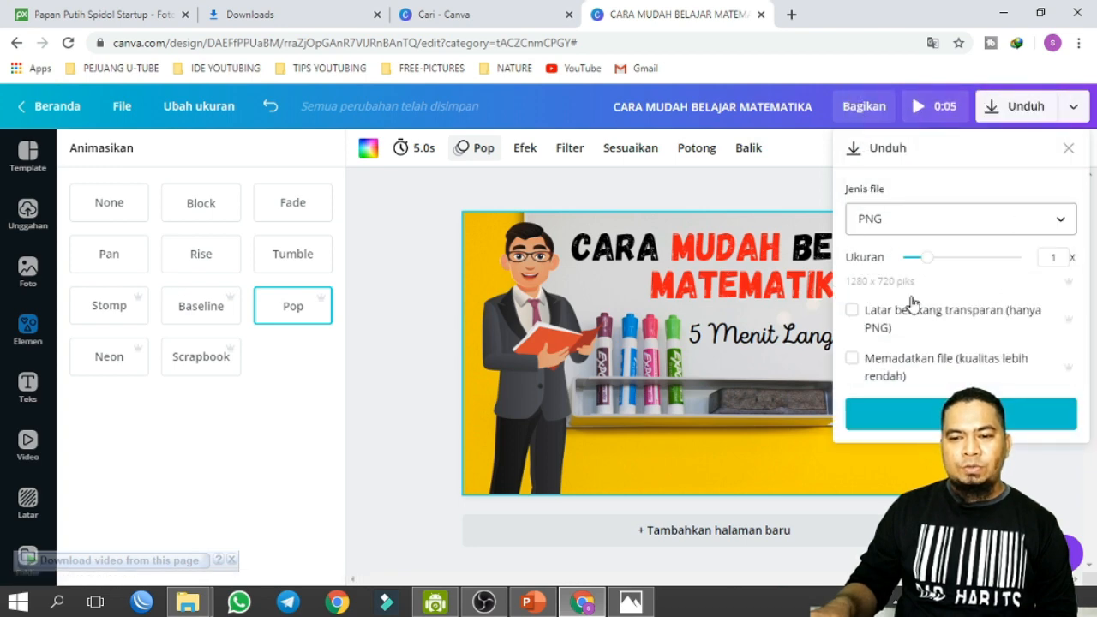
{"action": "left_click", "coordinate": [1005, 422]}
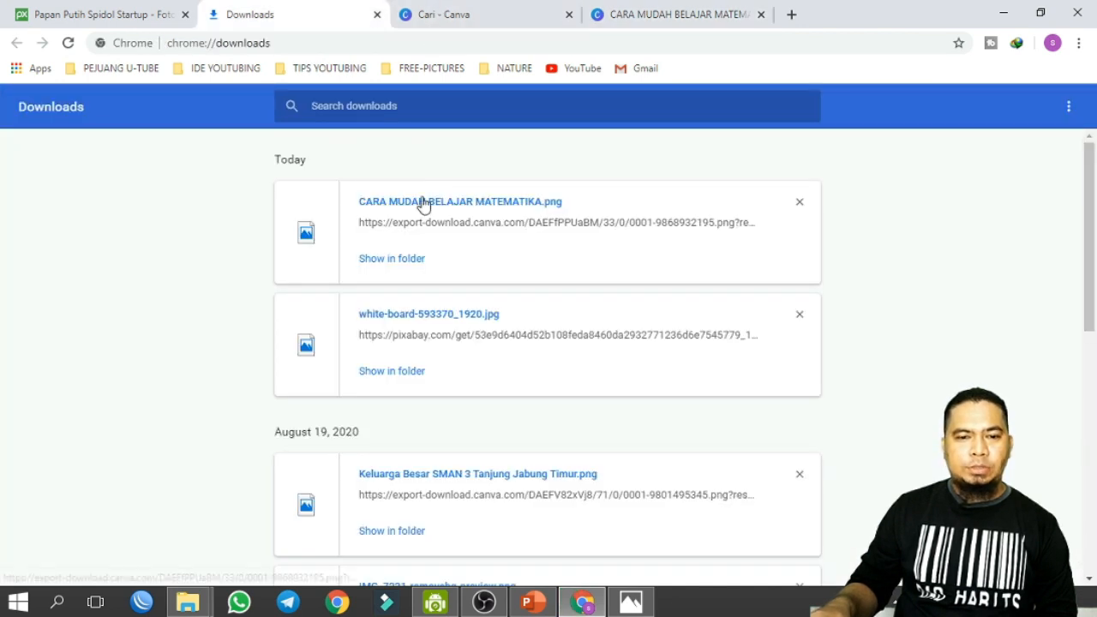
- Show the downloaded CARA MUDAH BELAJAR MATEMATIKA.png in its folder and view it in a maximized photo viewer
{"action": "left_click", "coordinate": [396, 258]}
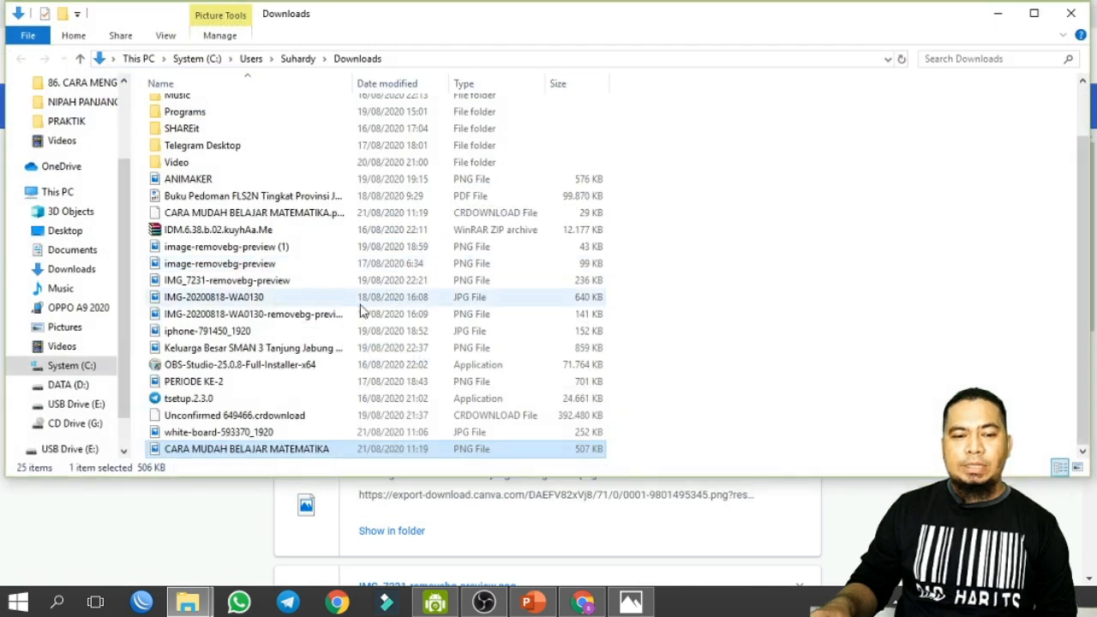
{"action": "double_click", "coordinate": [273, 446]}
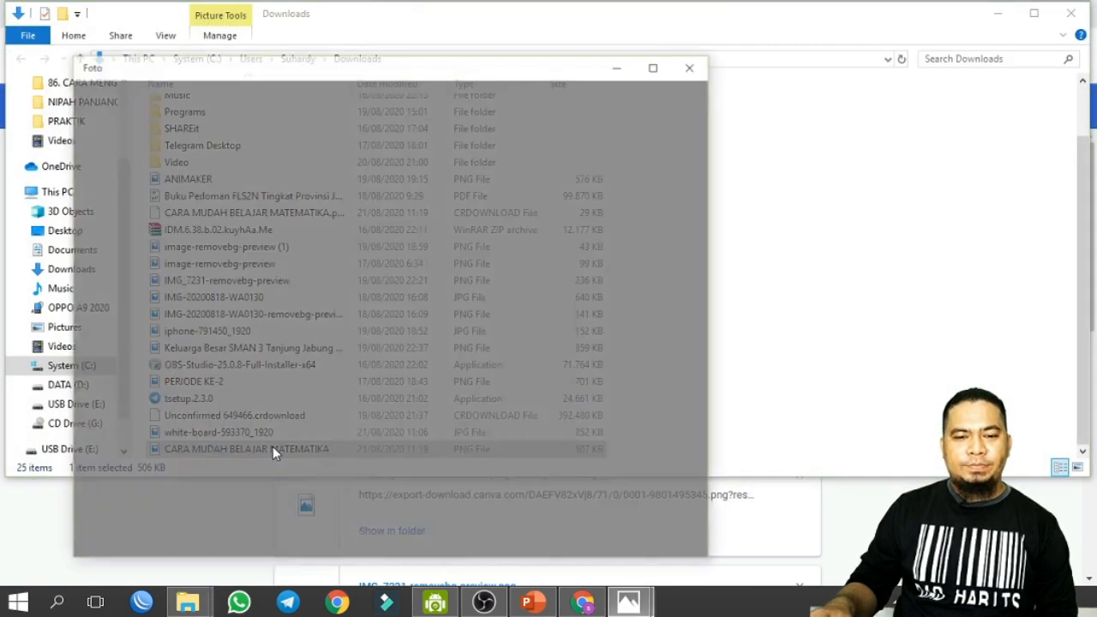
{"action": "left_click", "coordinate": [656, 65]}
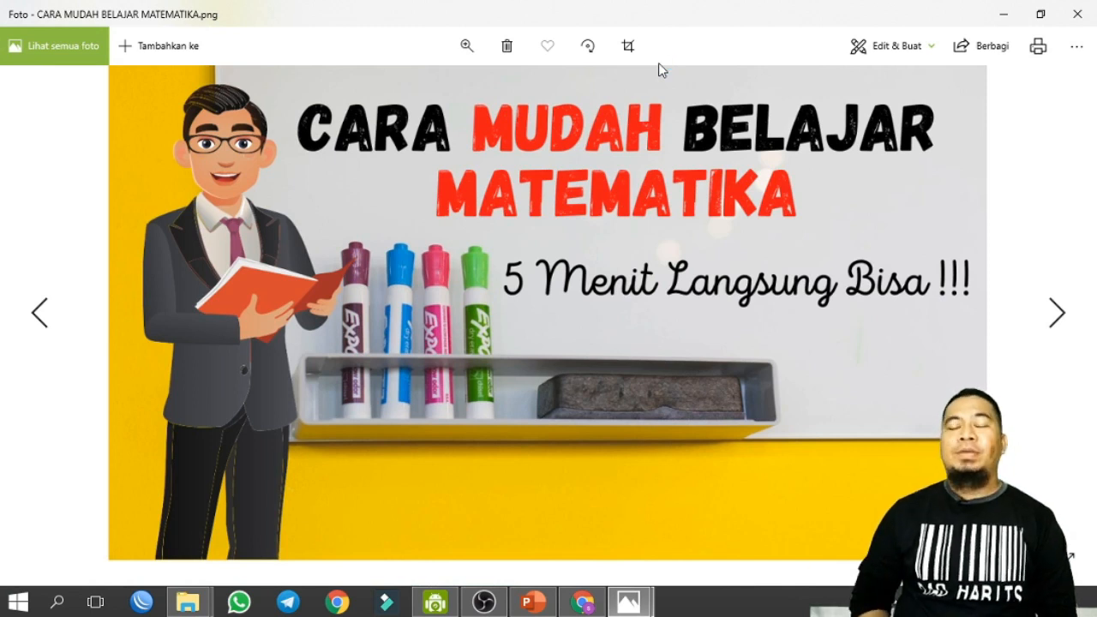